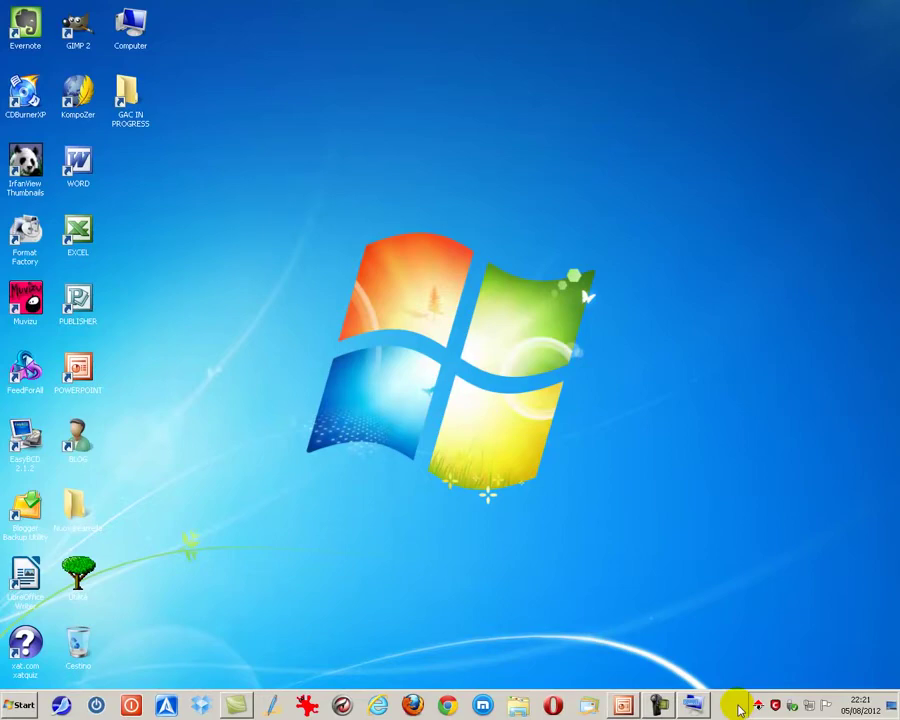
Step: Open Windows Task Manager by means of the on-screen keyboard, and minimize the keyboard
left_click(691, 707)
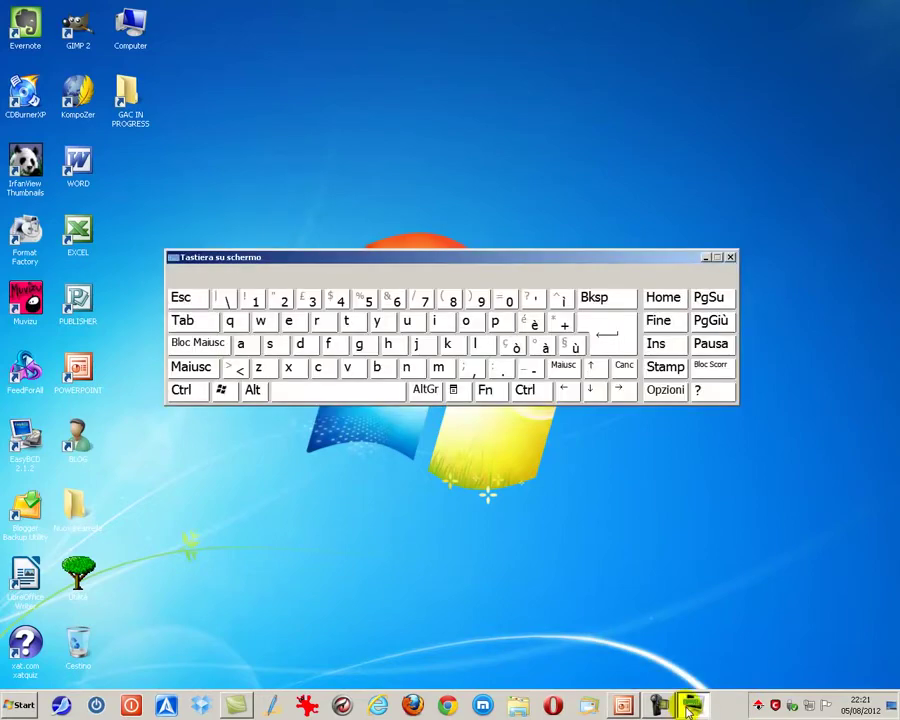
left_click(201, 422)
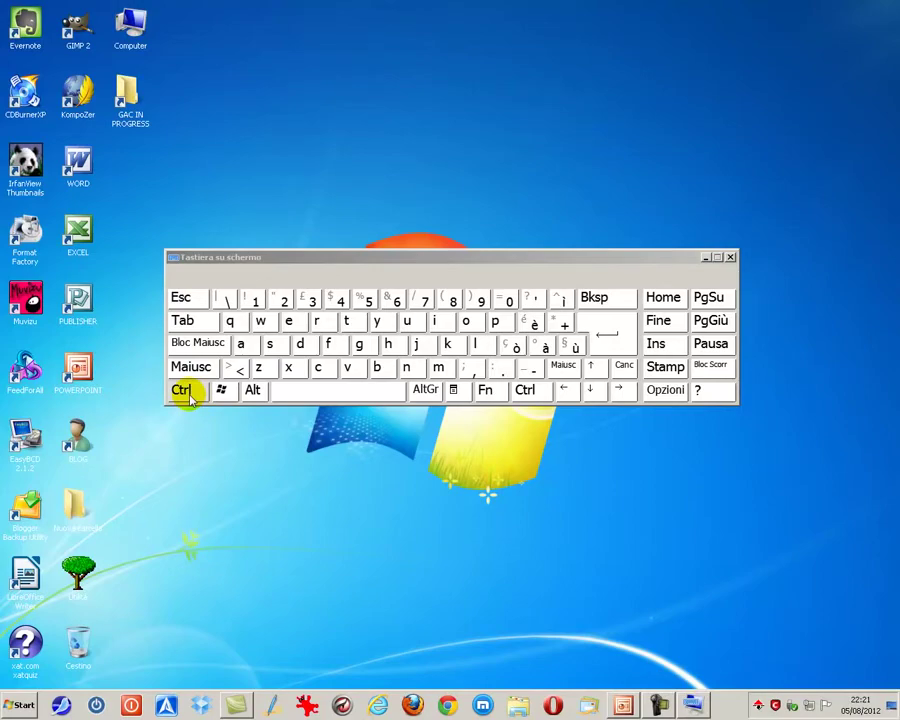
left_click(183, 390)
left_click(190, 366)
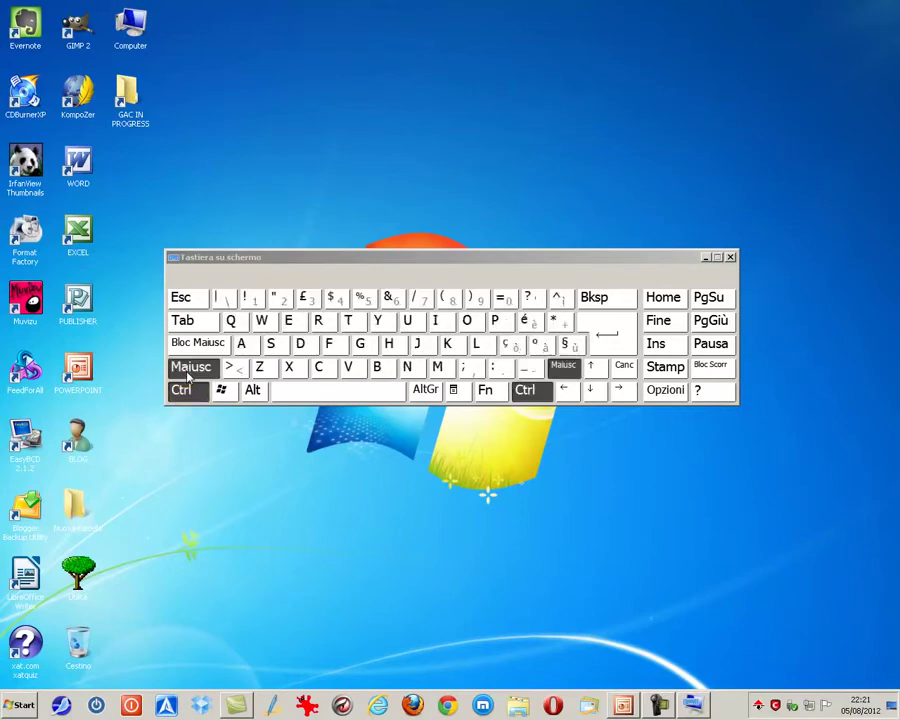
left_click(180, 298)
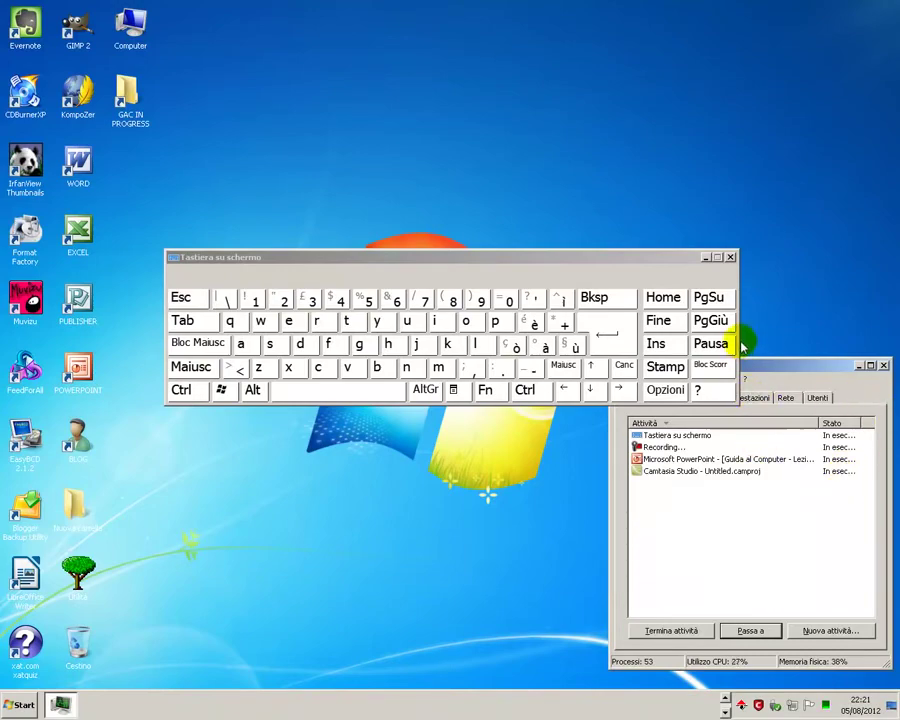
left_click(706, 258)
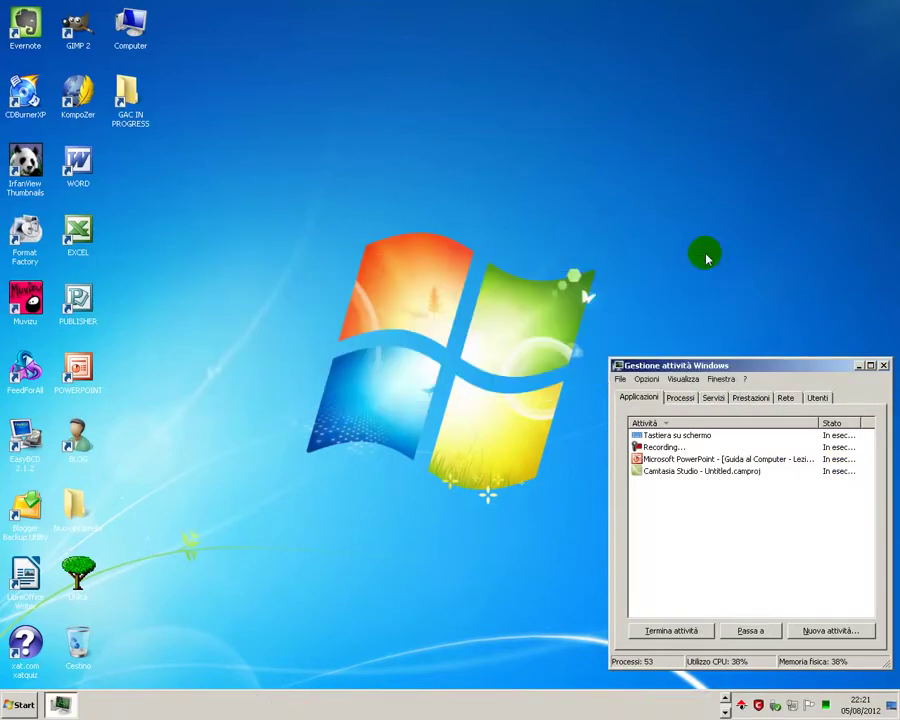
Step: Centre the Task Manager window on the desktop and highlight each running application in its list in turn
left_click_drag(755, 363, 459, 221)
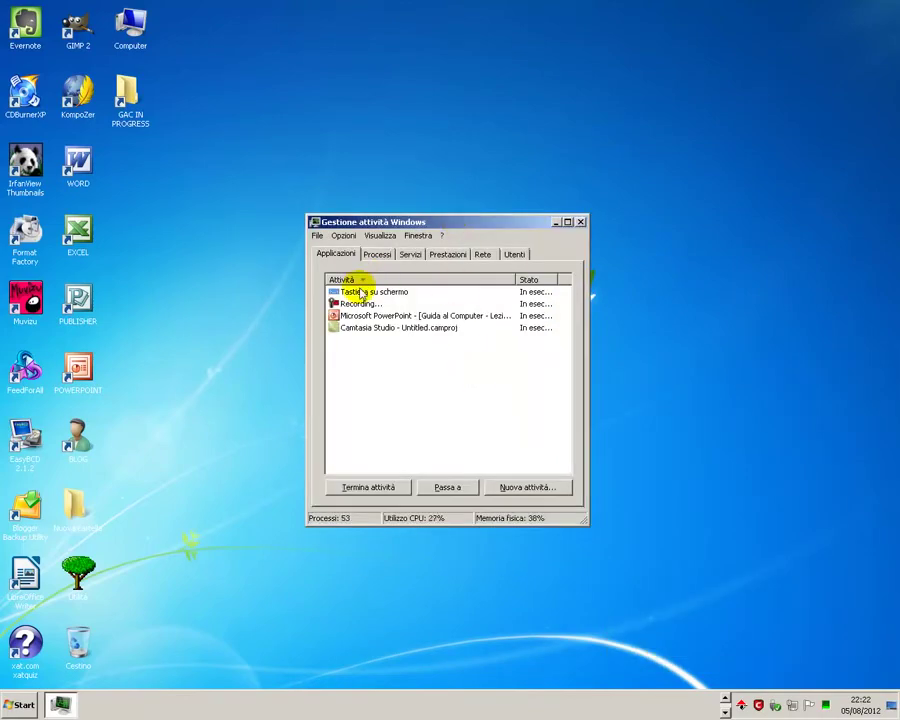
left_click(724, 704)
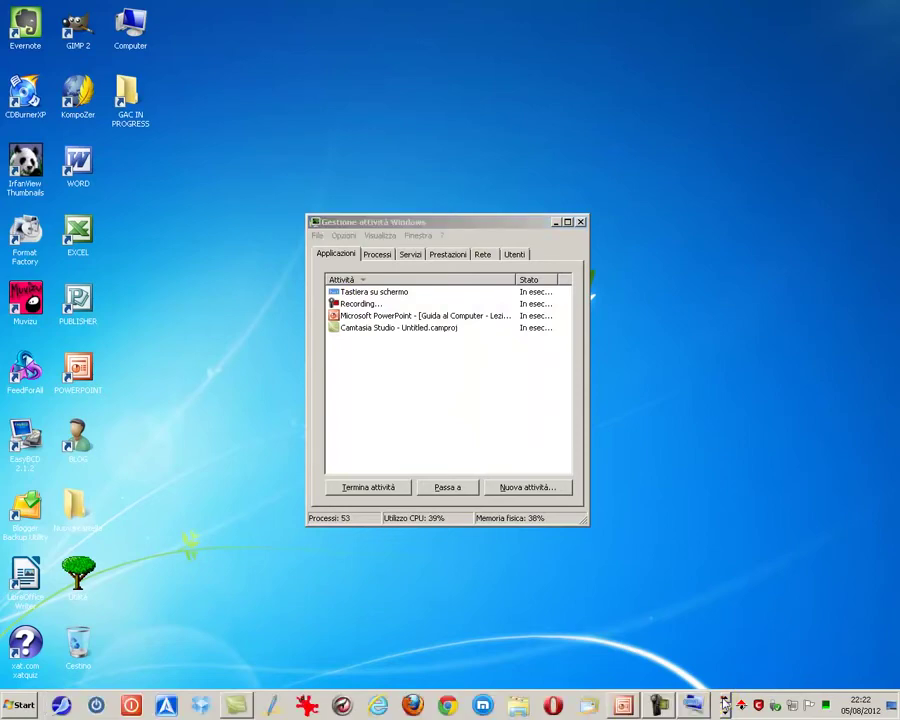
left_click(352, 294)
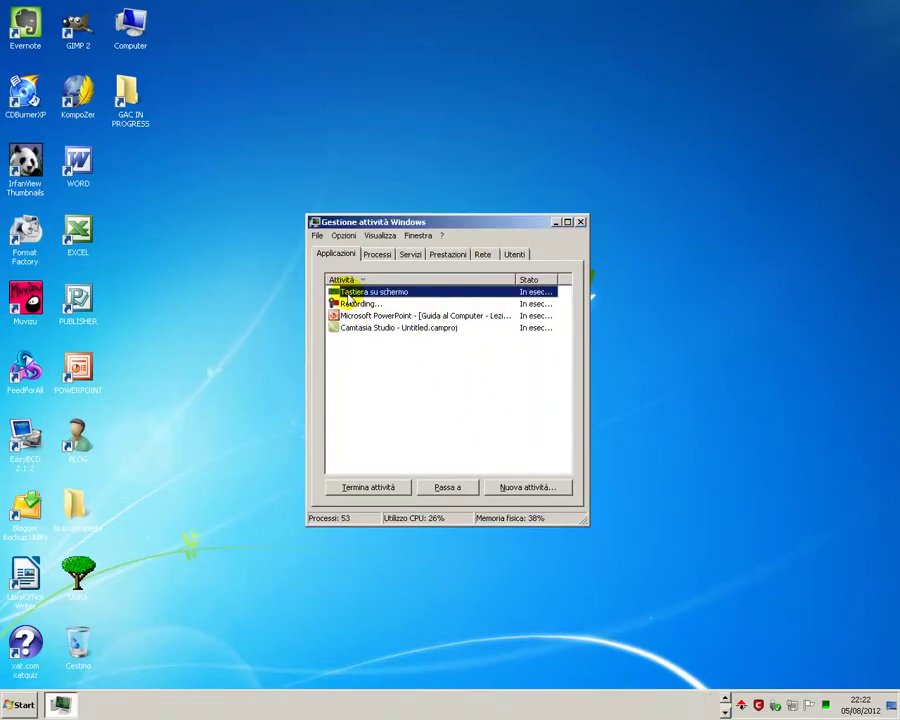
left_click(365, 304)
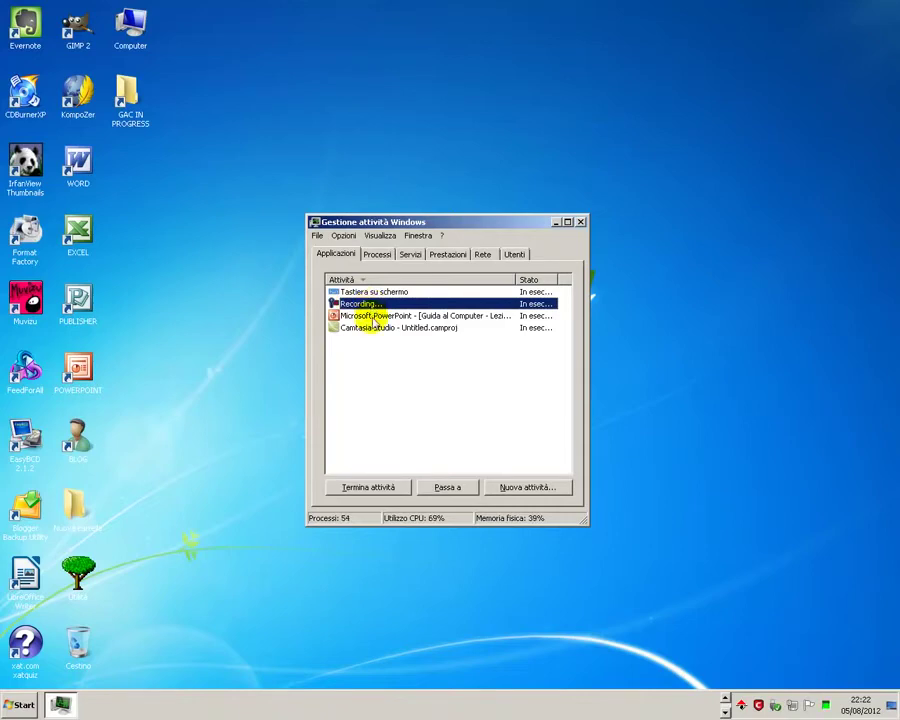
left_click(372, 316)
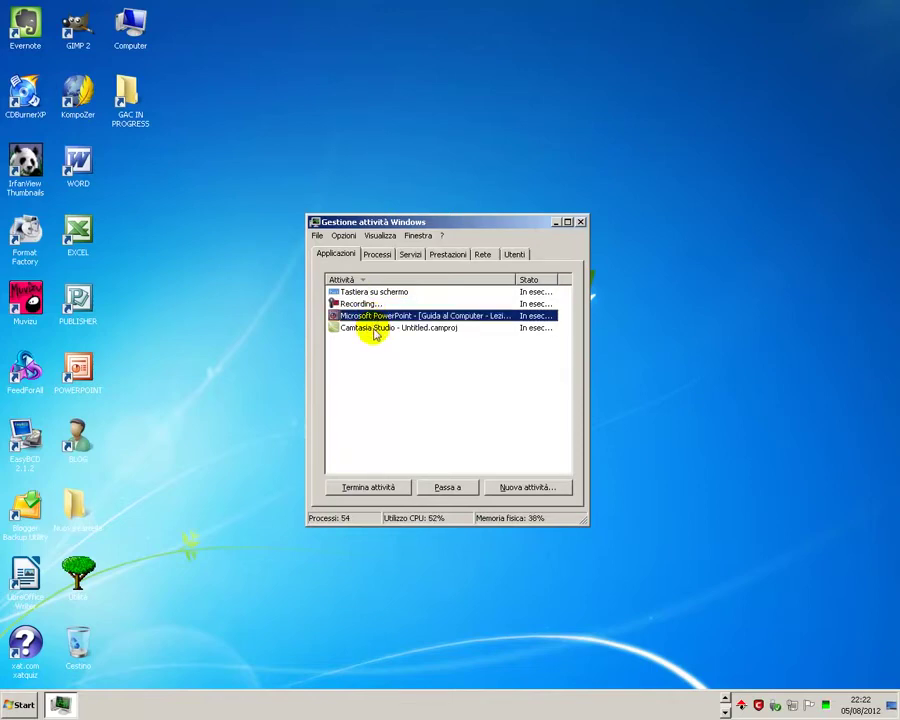
left_click(375, 330)
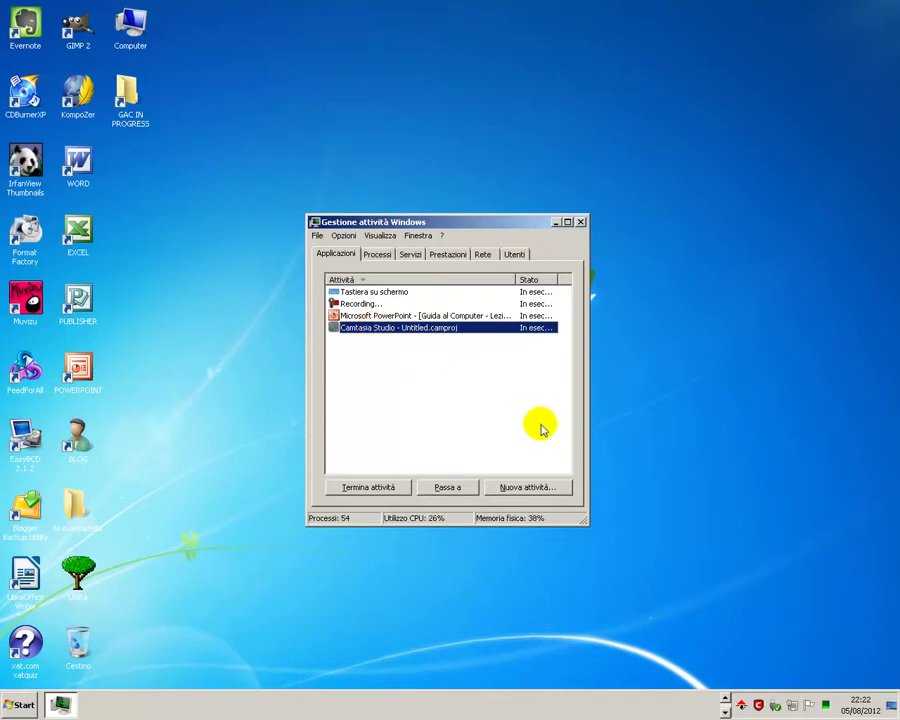
Step: Launch IrfanView and select its entry in Task Manager's list of running applications
left_click(724, 702)
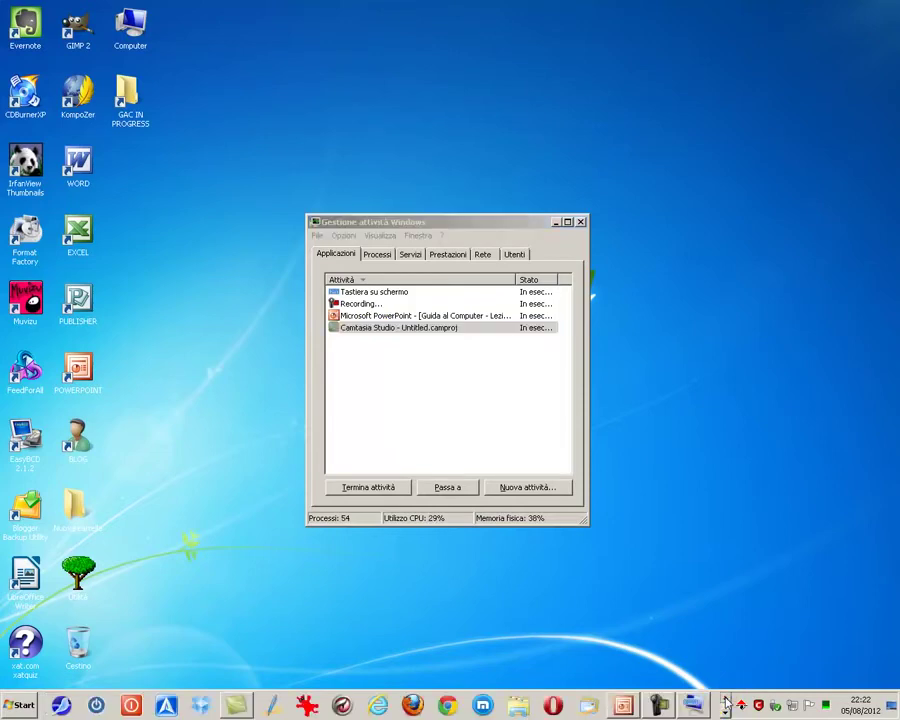
left_click(311, 705)
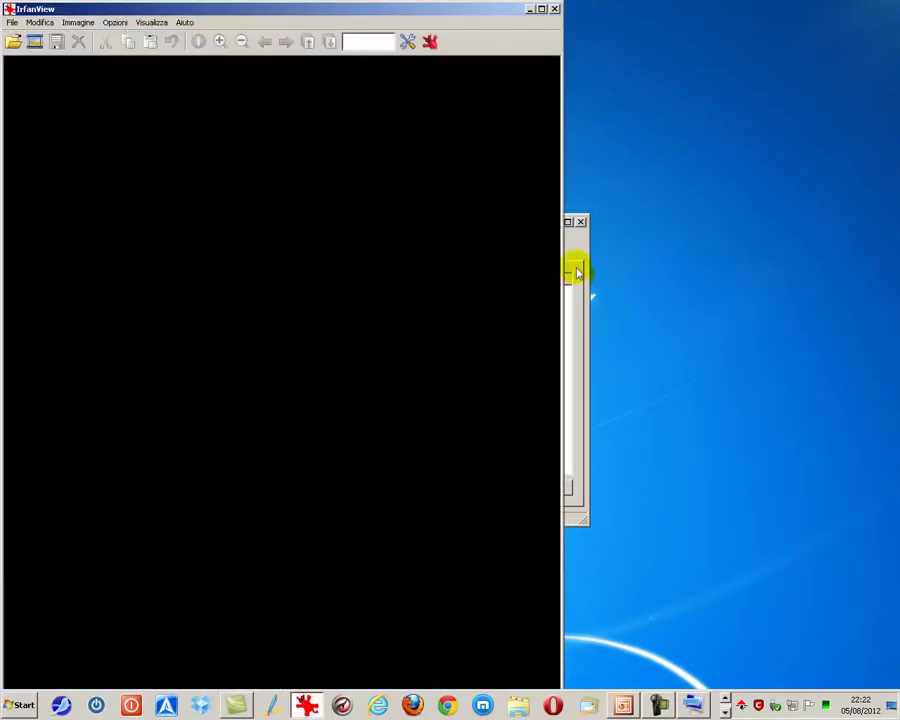
left_click(568, 260)
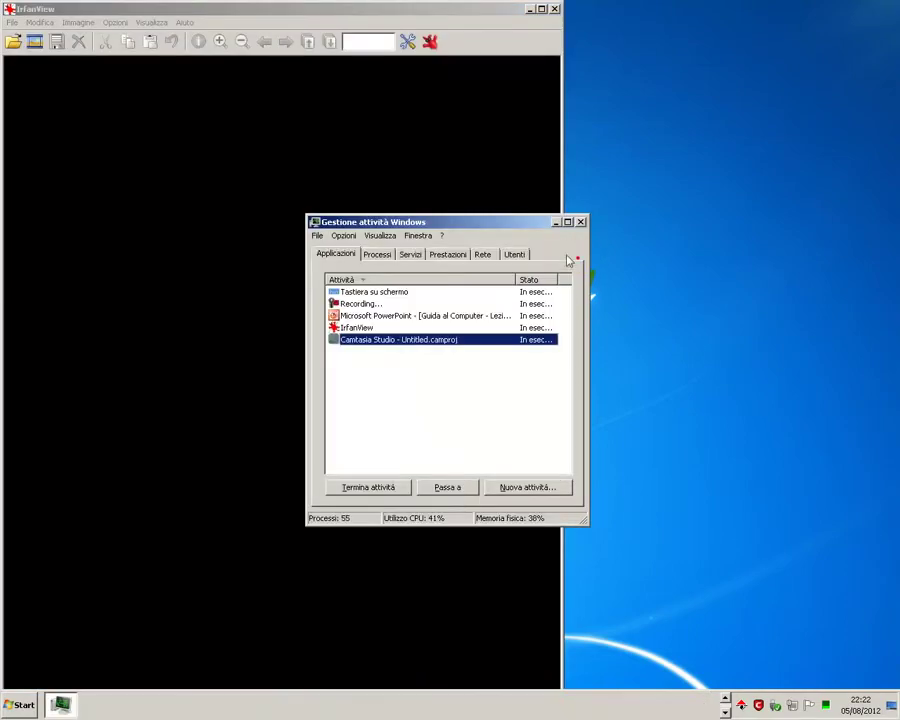
left_click(341, 328)
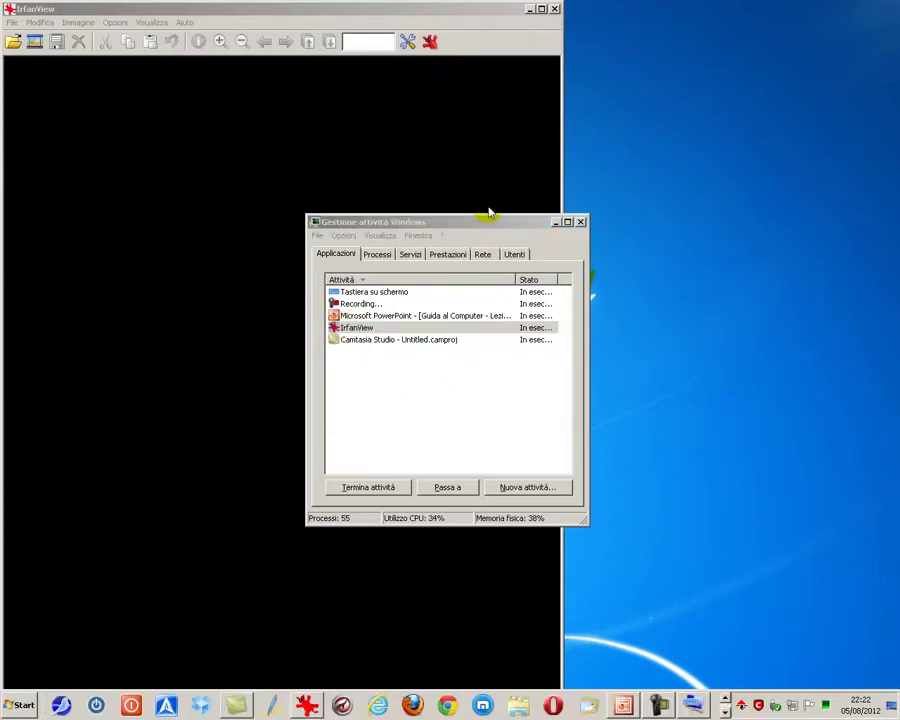
Step: Open the Raccolte window beside Task Manager and select its entry in the list of running applications
left_click_drag(726, 251, 750, 268)
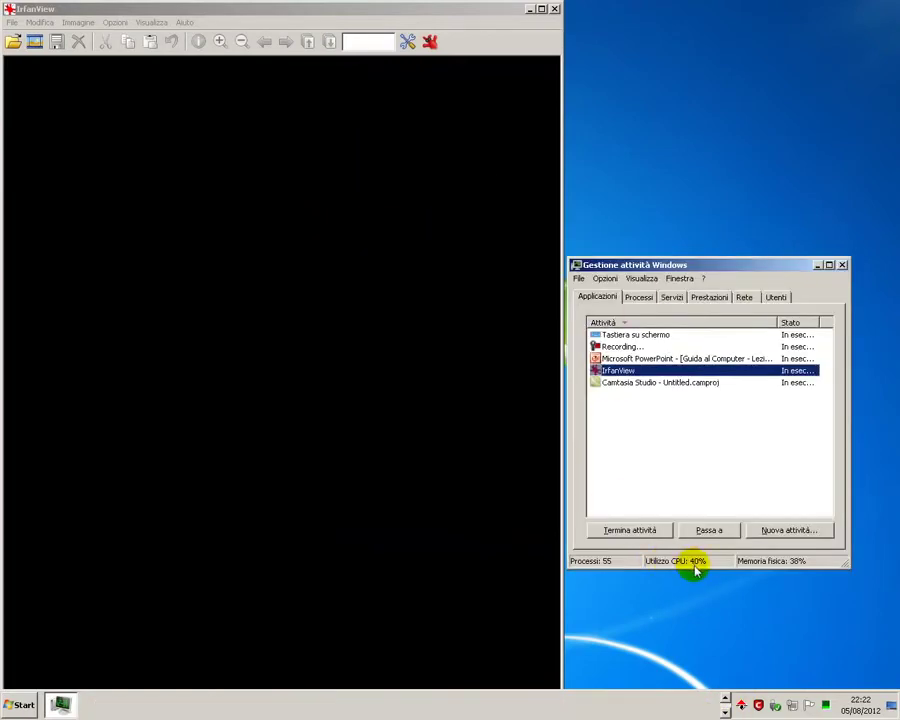
left_click(726, 702)
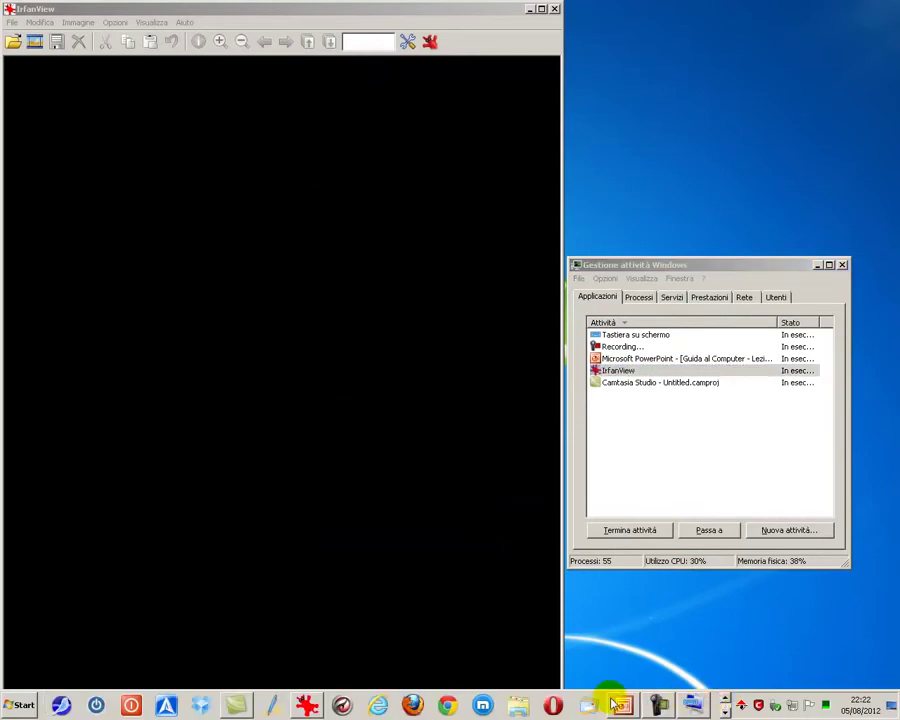
left_click(520, 708)
left_click(653, 371)
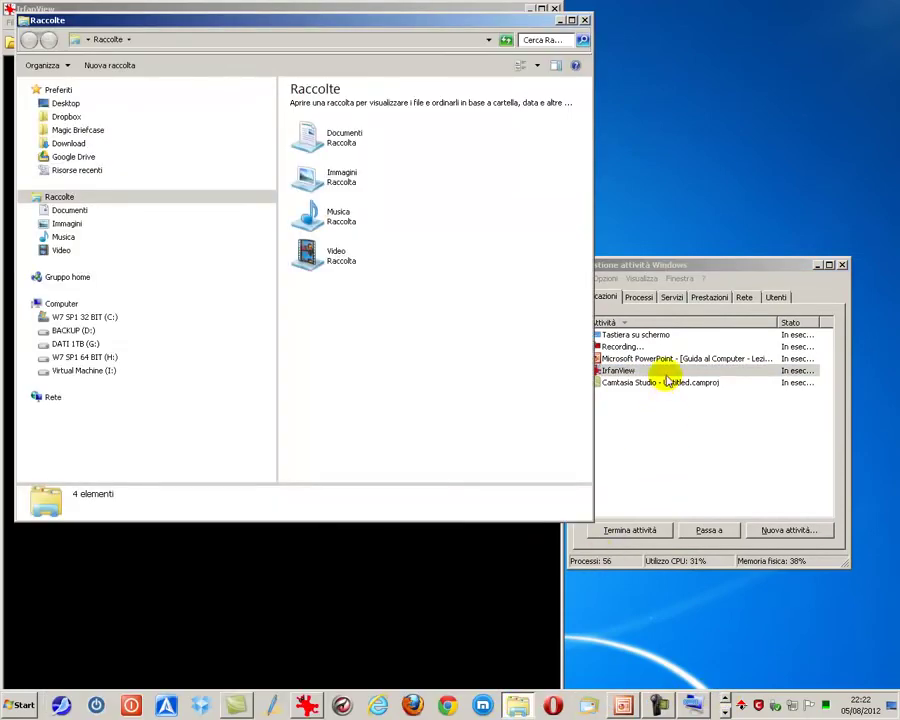
left_click(666, 263)
left_click_drag(670, 264, 710, 280)
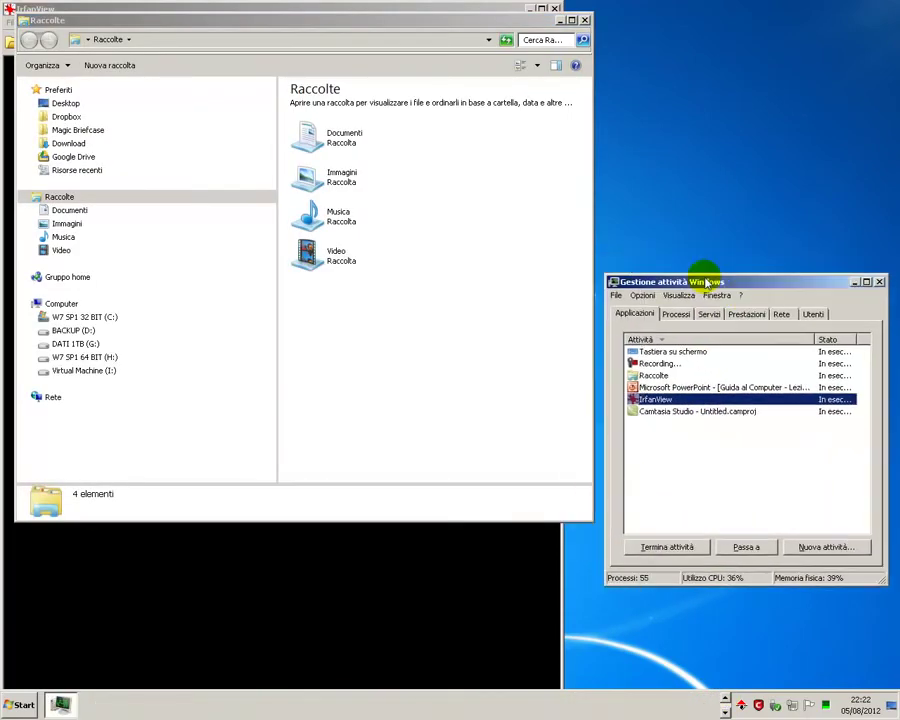
left_click(652, 375)
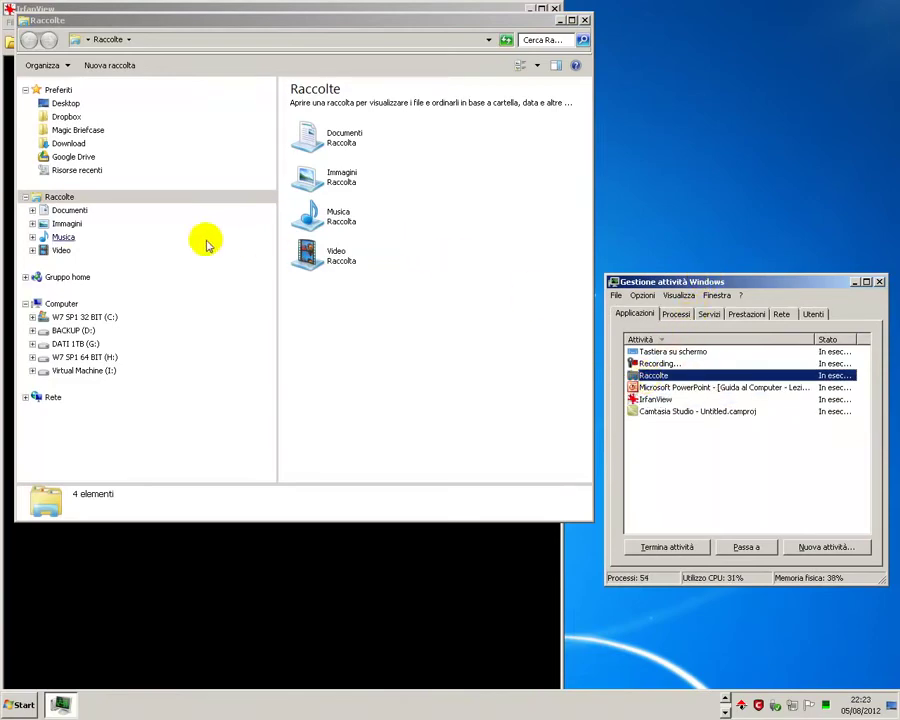
Step: Close the Raccolte and IrfanView windows, and move Task Manager back to the centre of the desktop
left_click(586, 20)
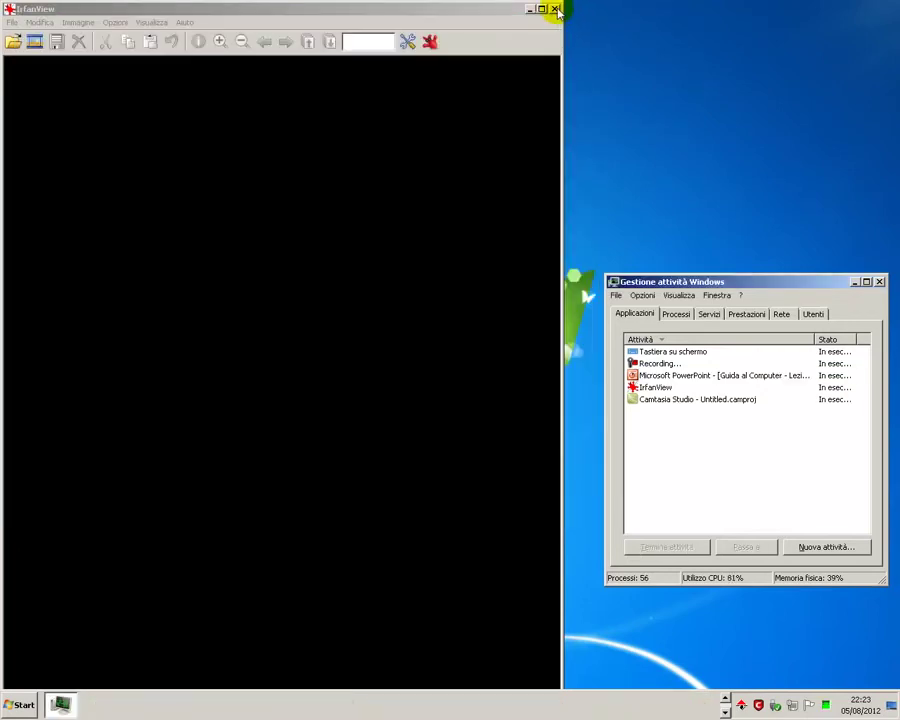
left_click(555, 9)
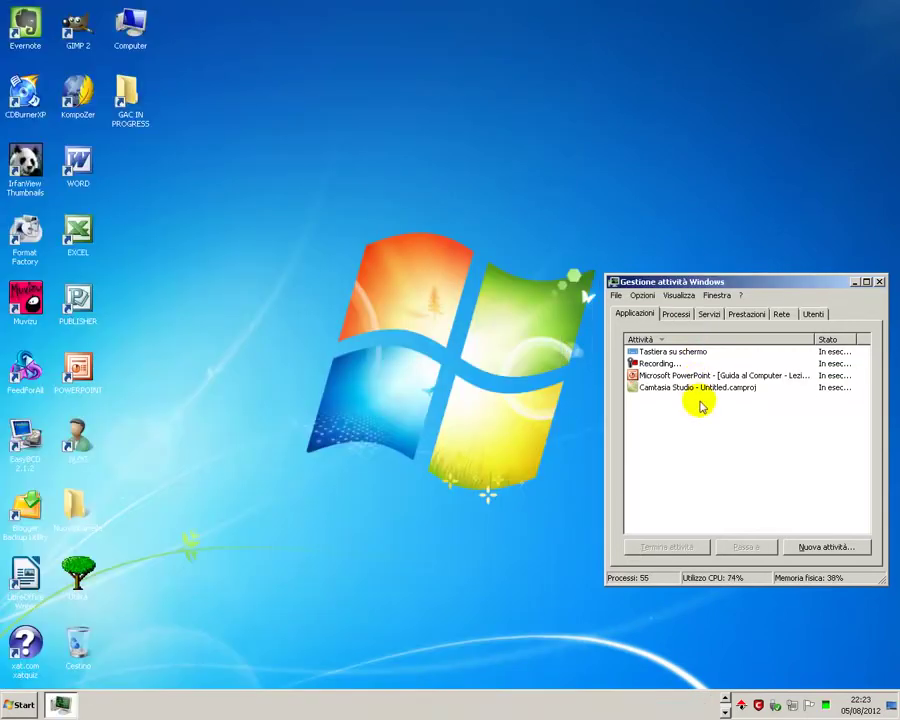
left_click_drag(687, 284, 391, 232)
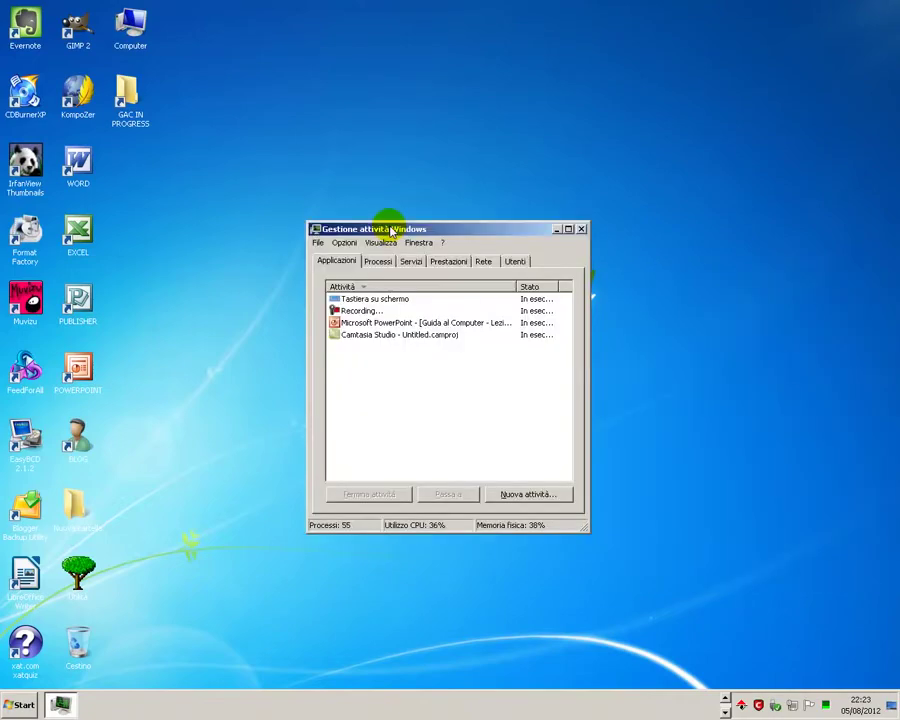
Step: Maximize Task Manager and widen the Stato and Attività columns to fit their full contents
left_click(568, 229)
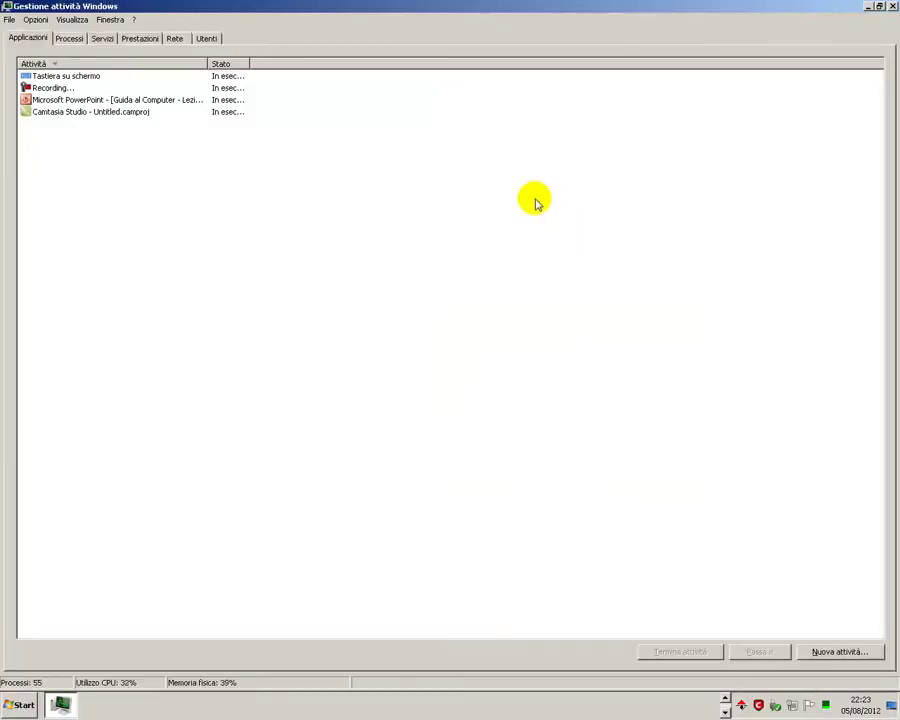
double_click(249, 64)
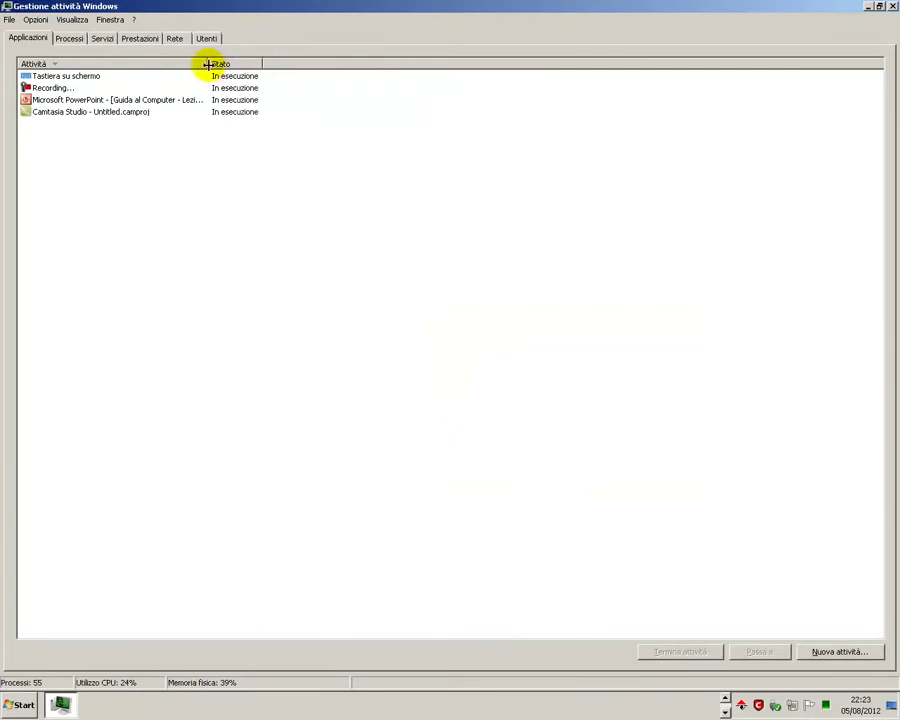
double_click(207, 64)
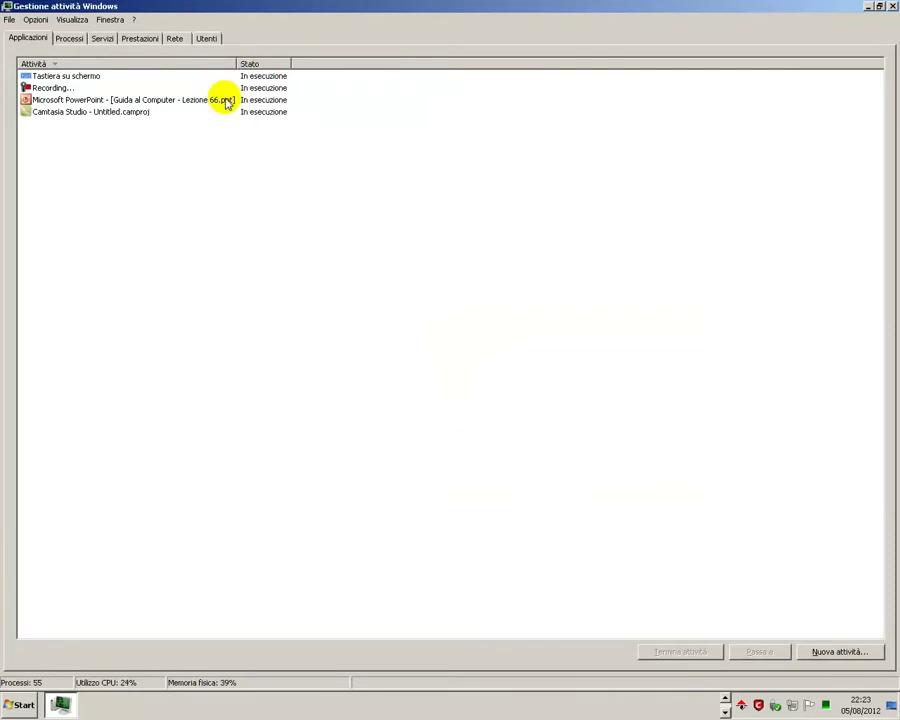
Step: Reverse the sort order of the tasks by Attività and restore it
left_click(62, 66)
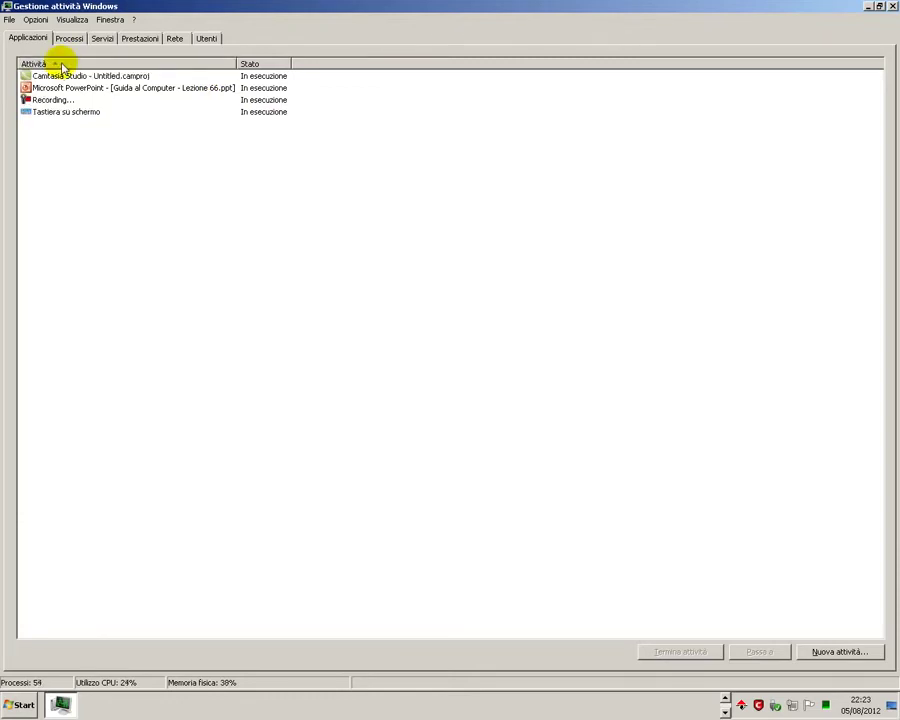
left_click(62, 66)
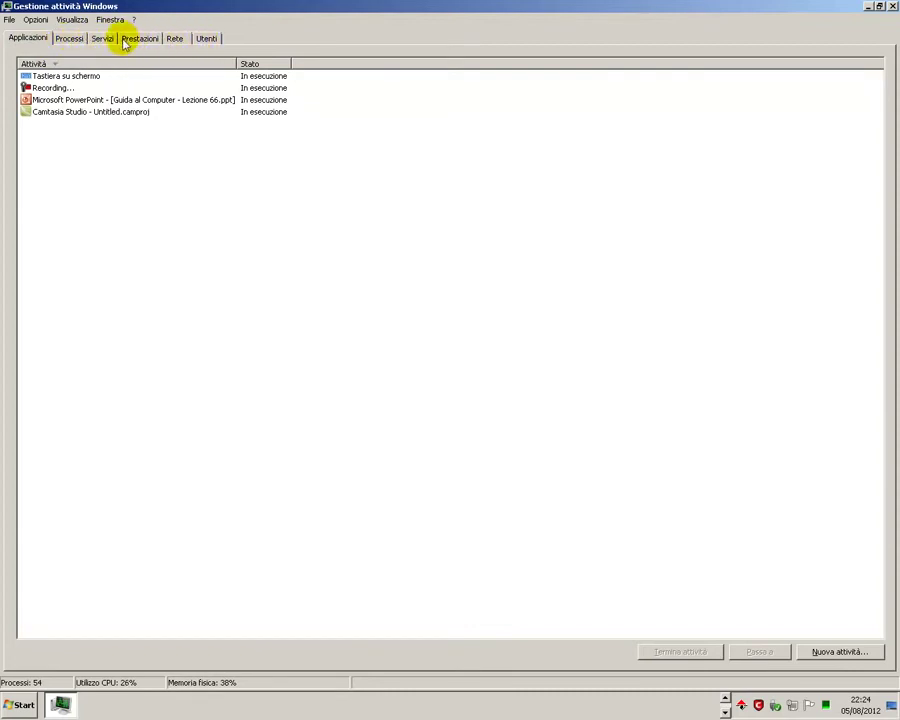
Step: Exit Task Manager with the Esci da Gestione attività command
left_click(8, 22)
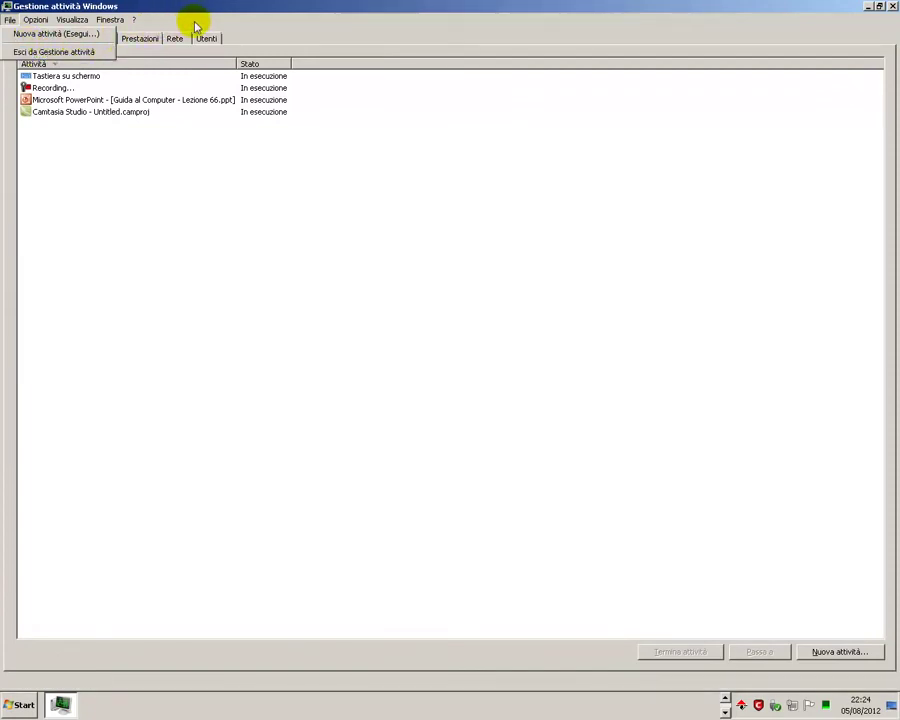
mouse_move(45, 19)
mouse_move(8, 19)
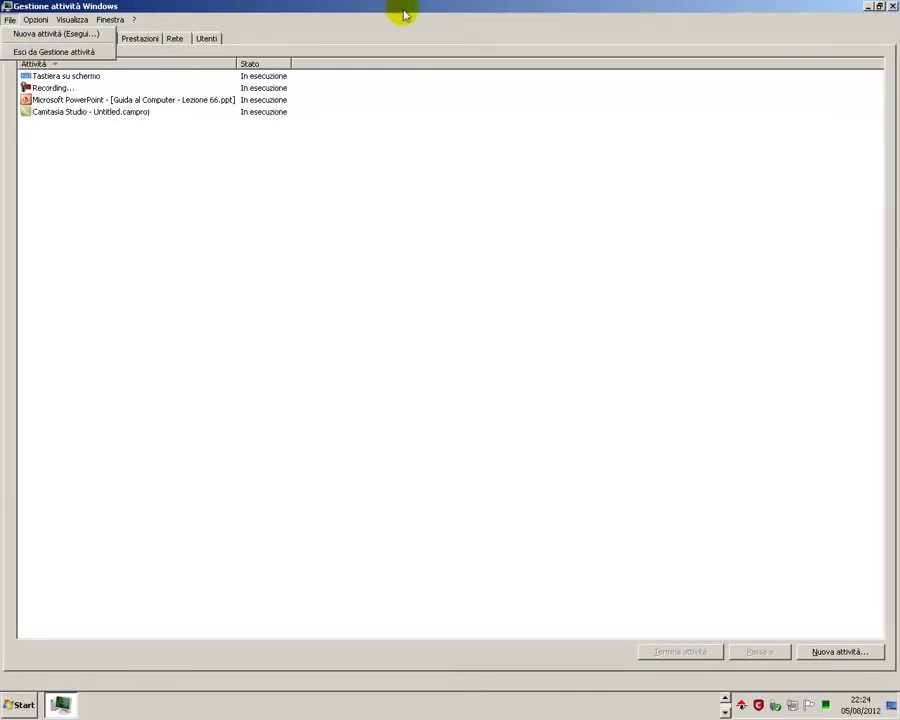
left_click(17, 52)
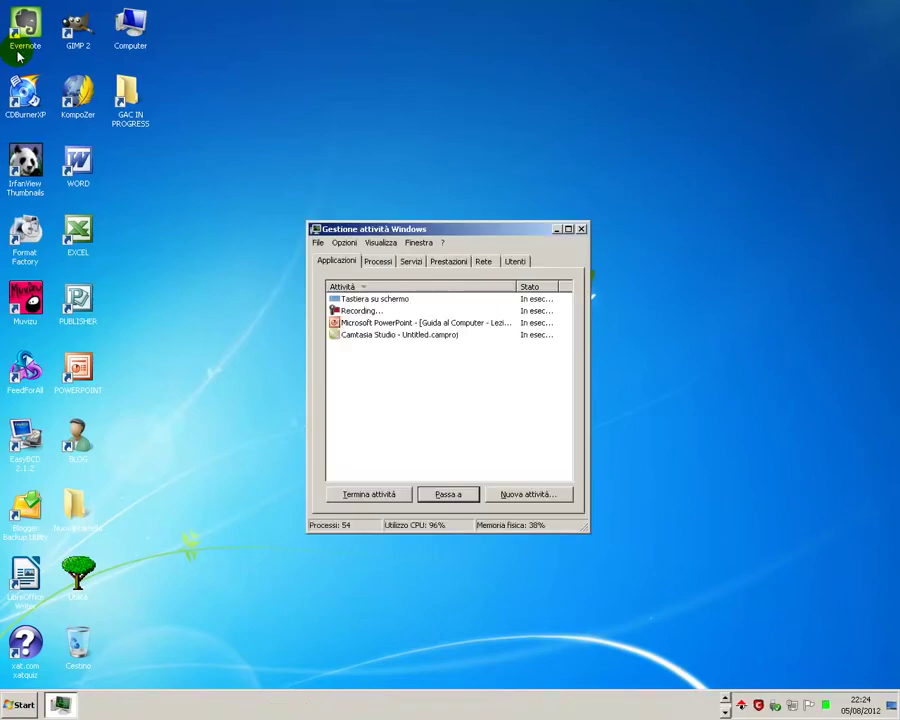
Step: Maximize the Task Manager window again and fit the Stato and Attività columns to their text
left_click(568, 229)
double_click(251, 63)
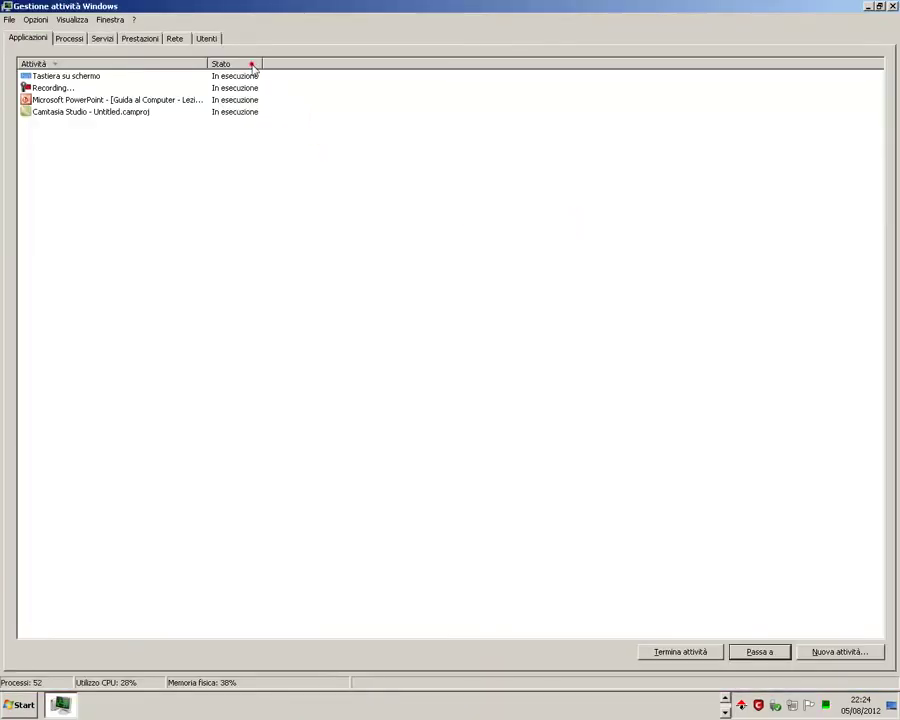
double_click(207, 63)
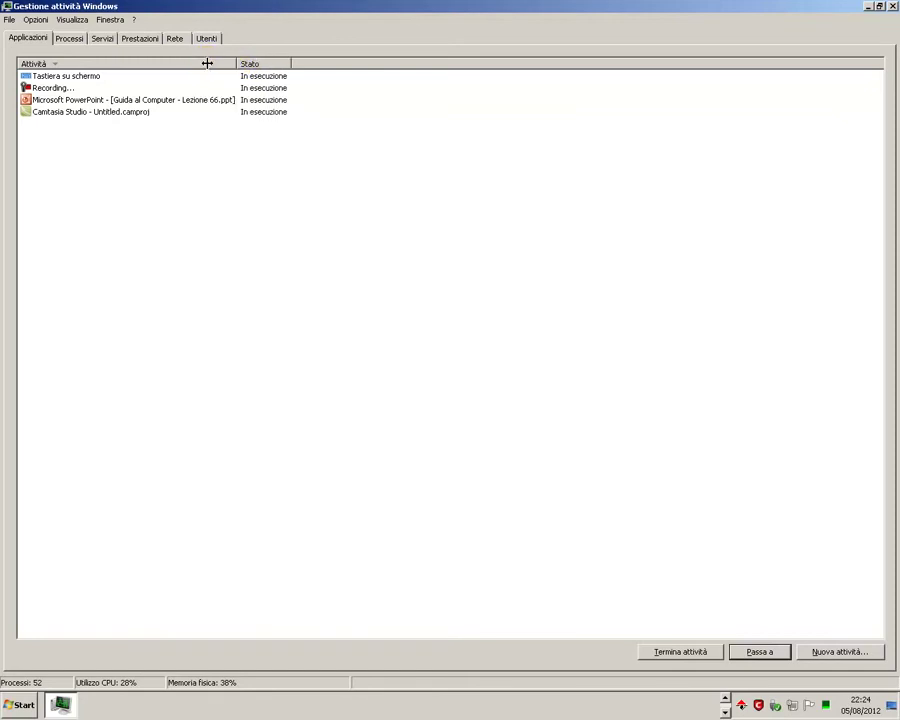
Step: Review the Opzioni and Visualizza commands, including the Velocità aggiornamento choices, without changing any setting
left_click(33, 22)
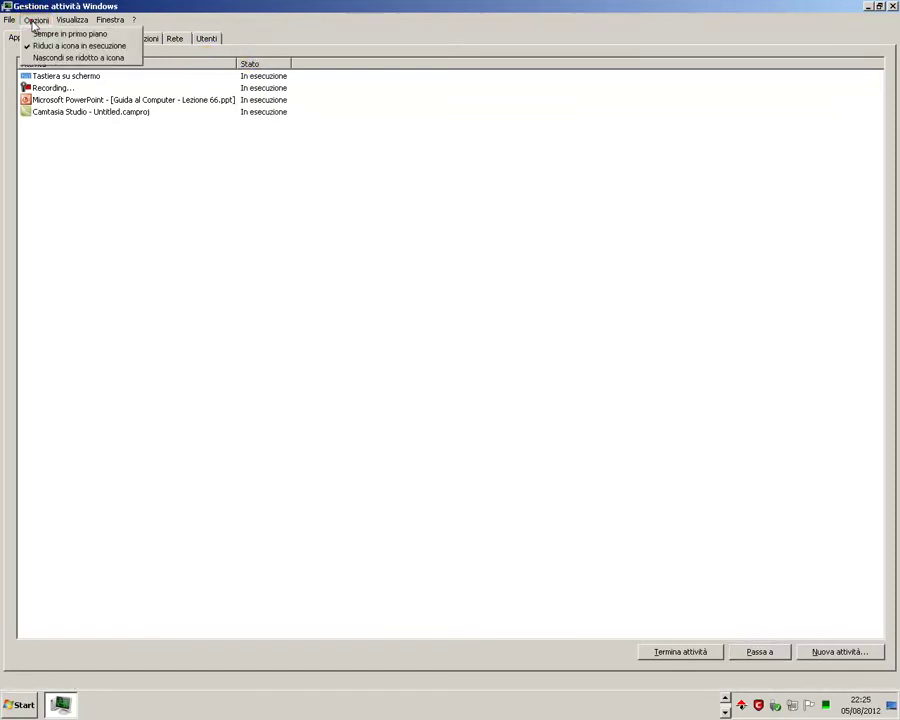
mouse_move(69, 22)
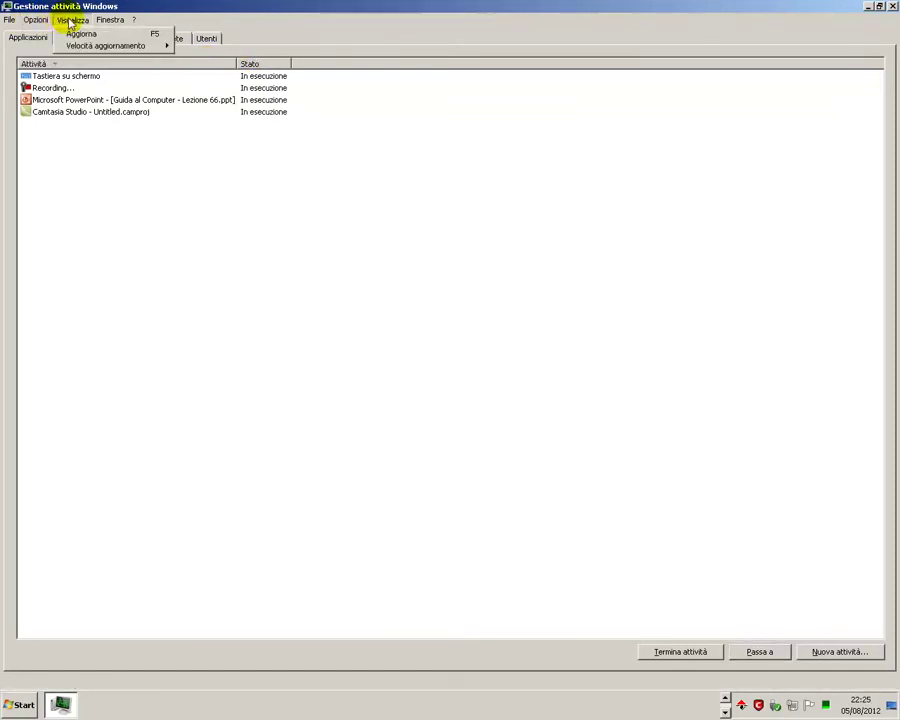
mouse_move(102, 22)
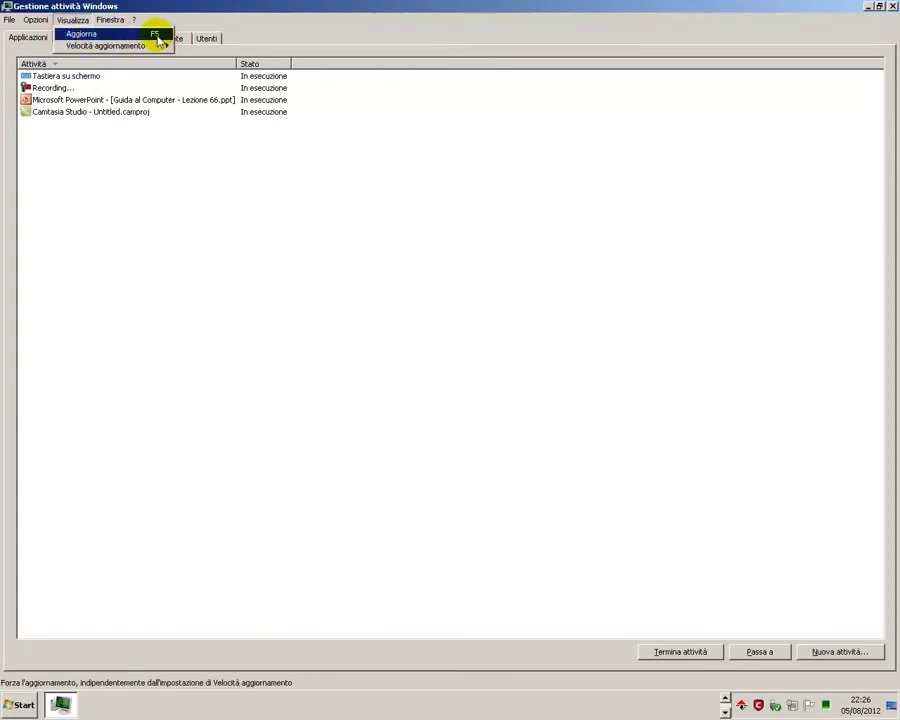
mouse_move(163, 47)
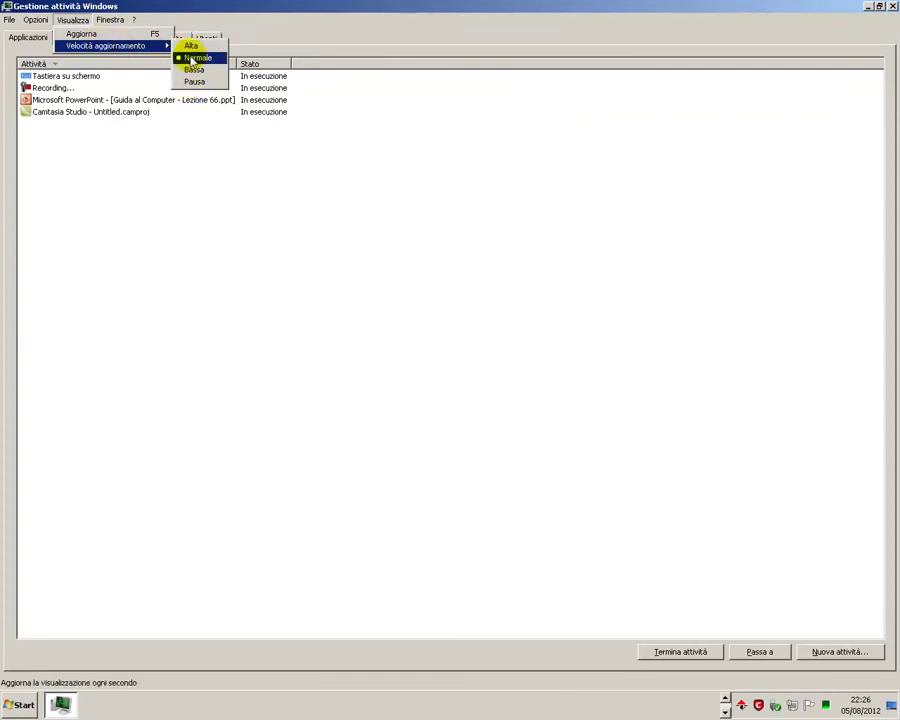
left_click(278, 50)
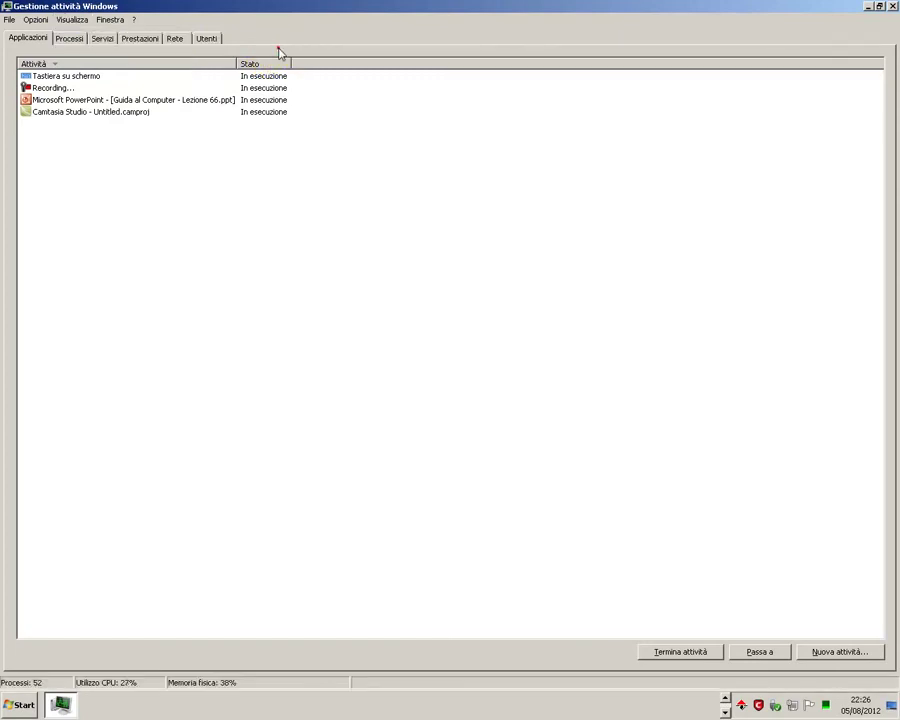
Step: Select each running application in turn, and view the commands available for the Tastiera su schermo task
left_click(54, 77)
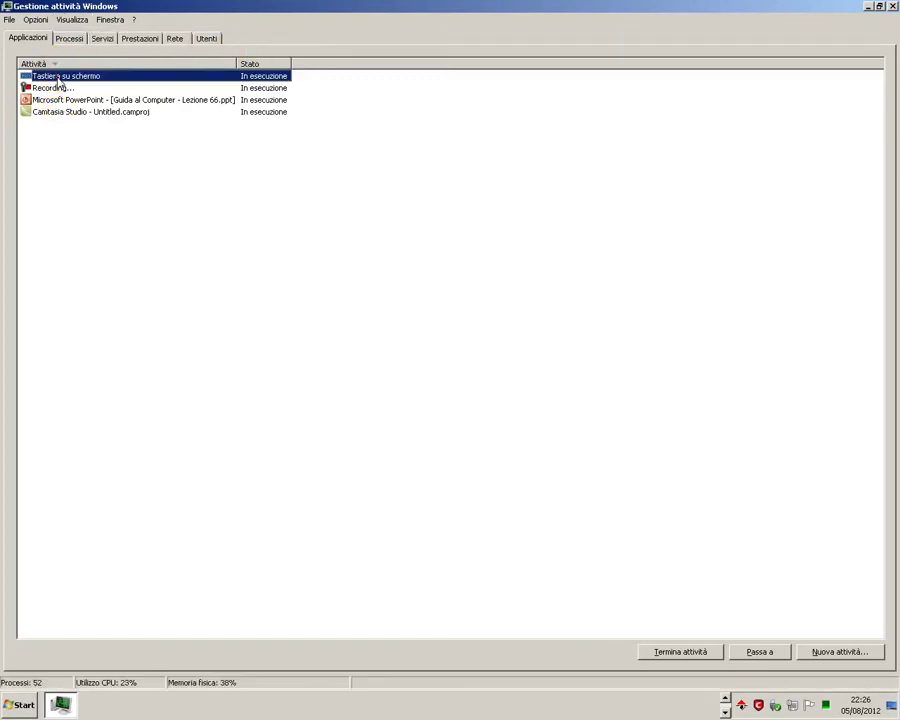
left_click(54, 88)
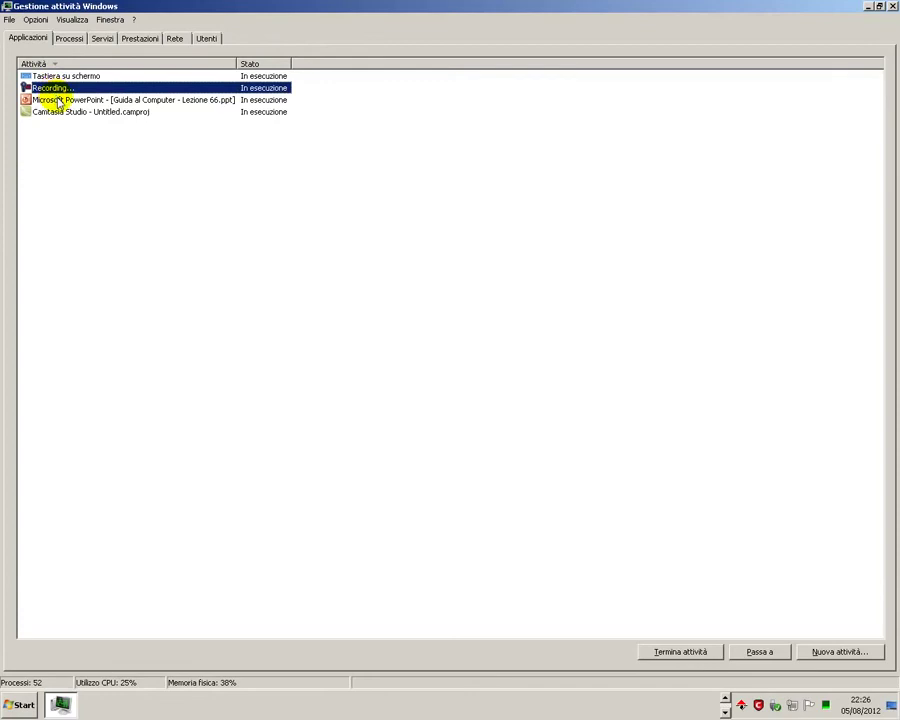
left_click(55, 100)
left_click(63, 112)
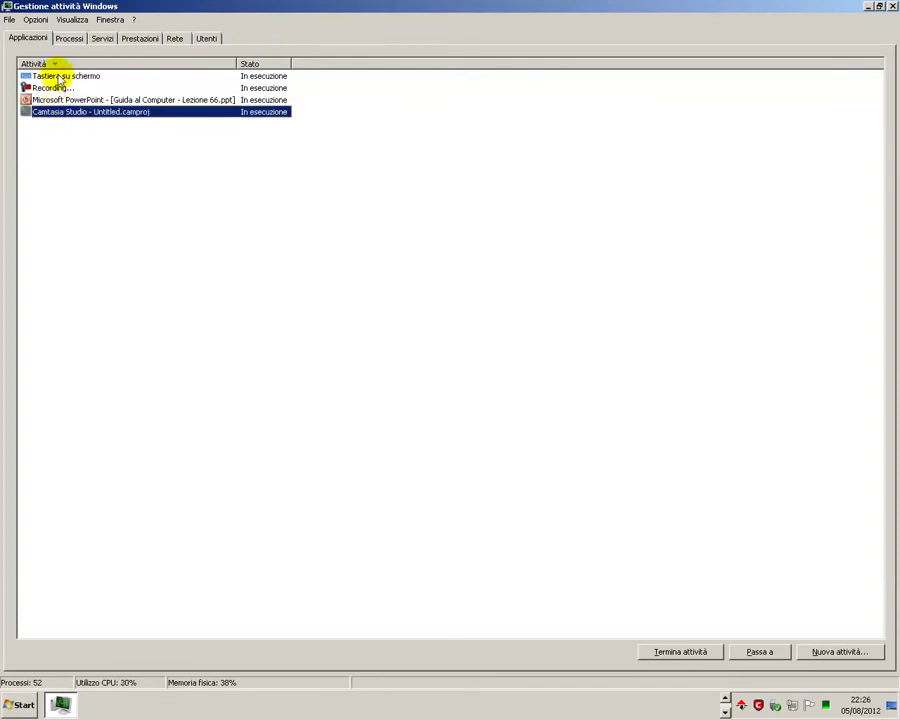
right_click(59, 80)
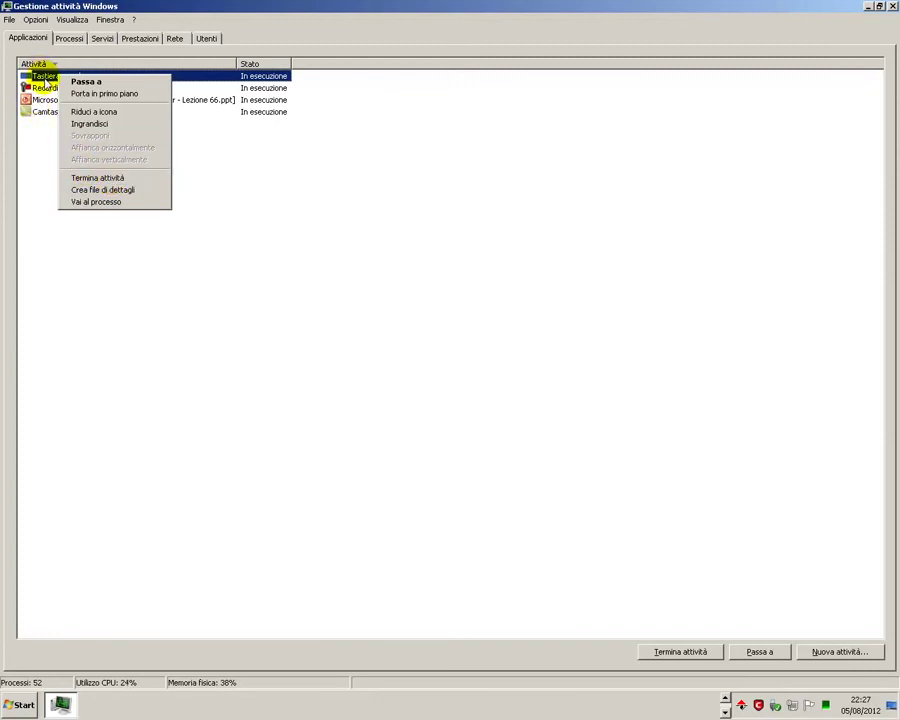
Step: Bring up the Tastiera su schermo window, restore Task Manager to its smaller size, and place the keyboard above it
left_click(726, 699)
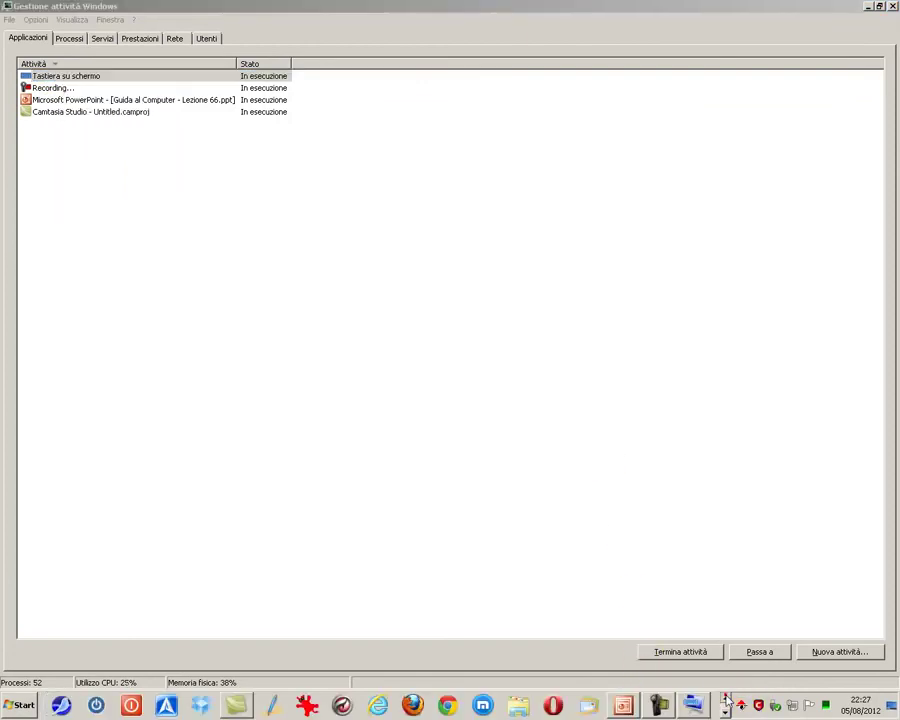
left_click(692, 703)
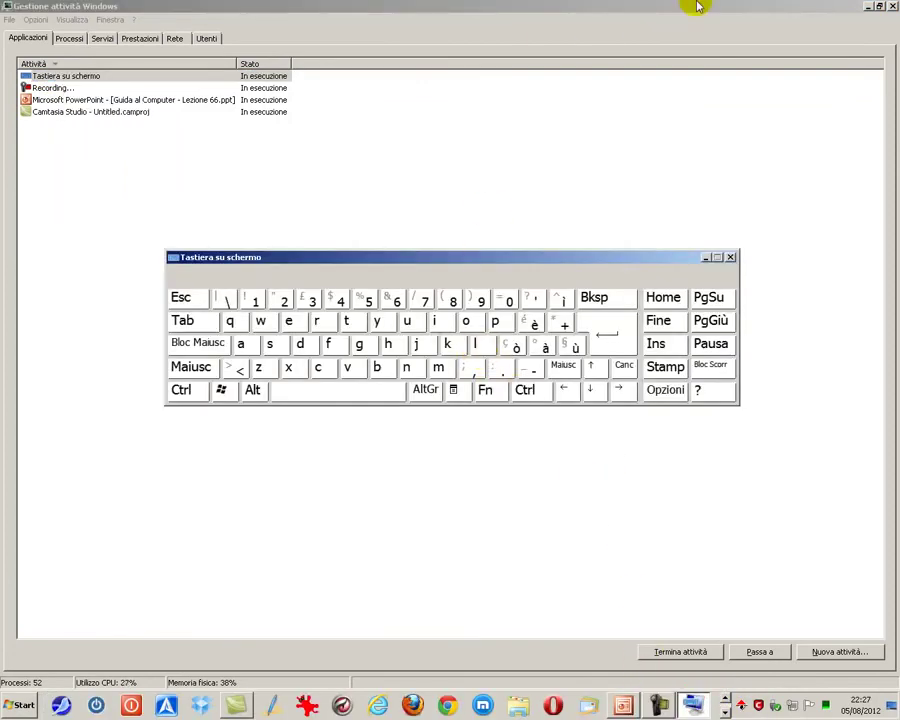
left_click(878, 7)
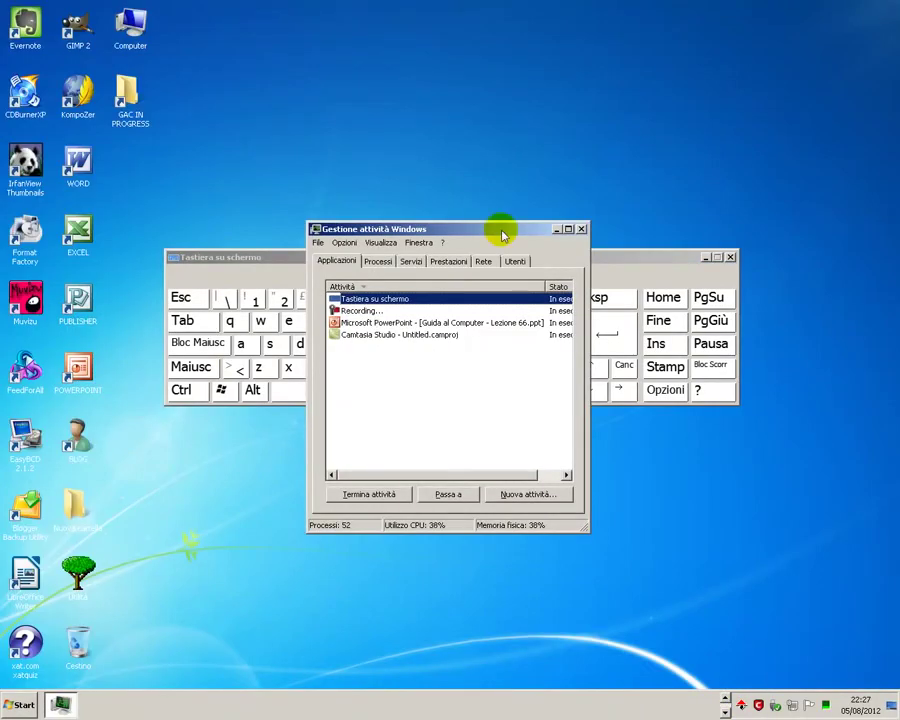
left_click_drag(603, 258, 618, 60)
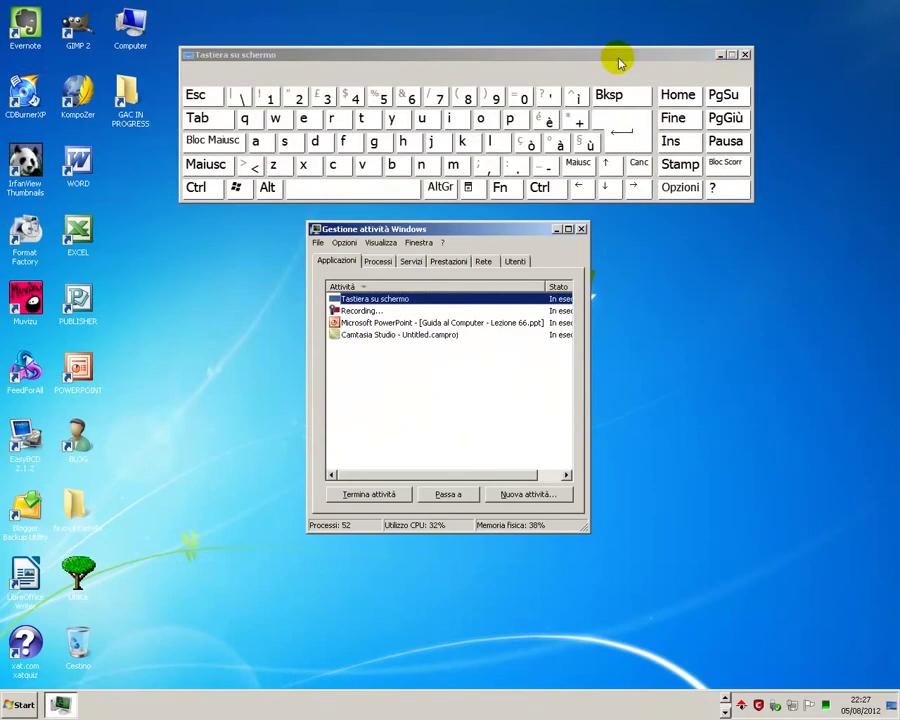
Step: End the Tastiera su schermo task with Termina attività
right_click(368, 302)
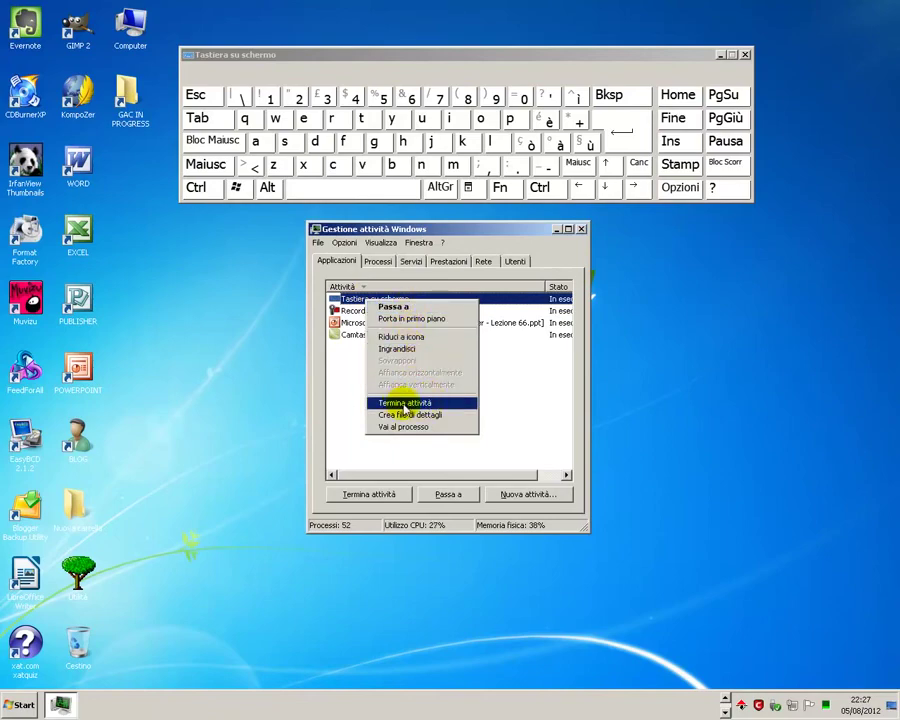
left_click(370, 494)
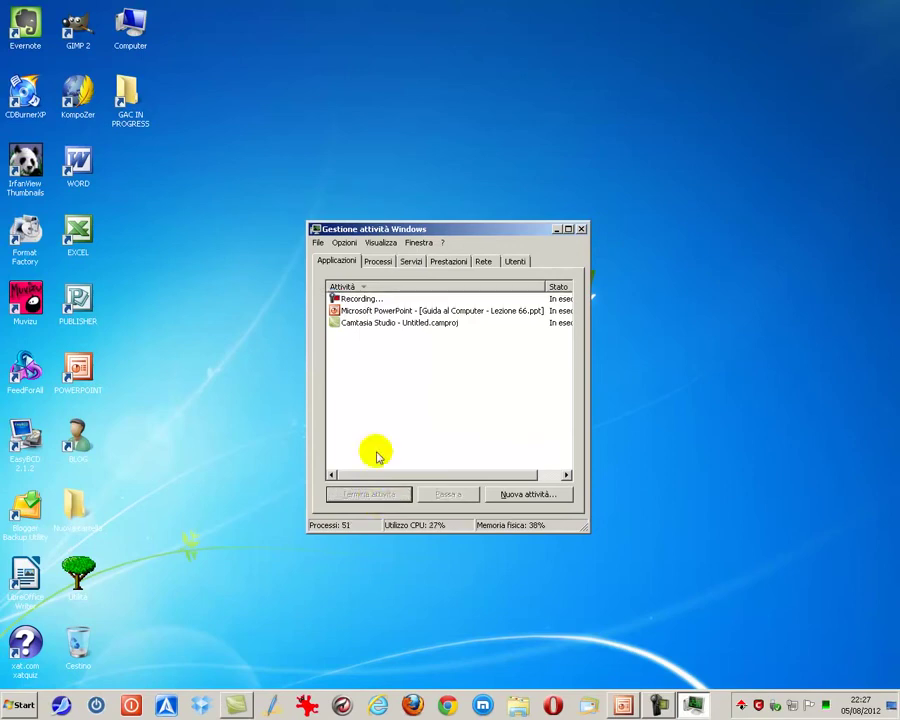
Step: End the Microsoft PowerPoint task for Guida al Computer - Lezione 66.ppt with Termina attività
left_click(356, 311)
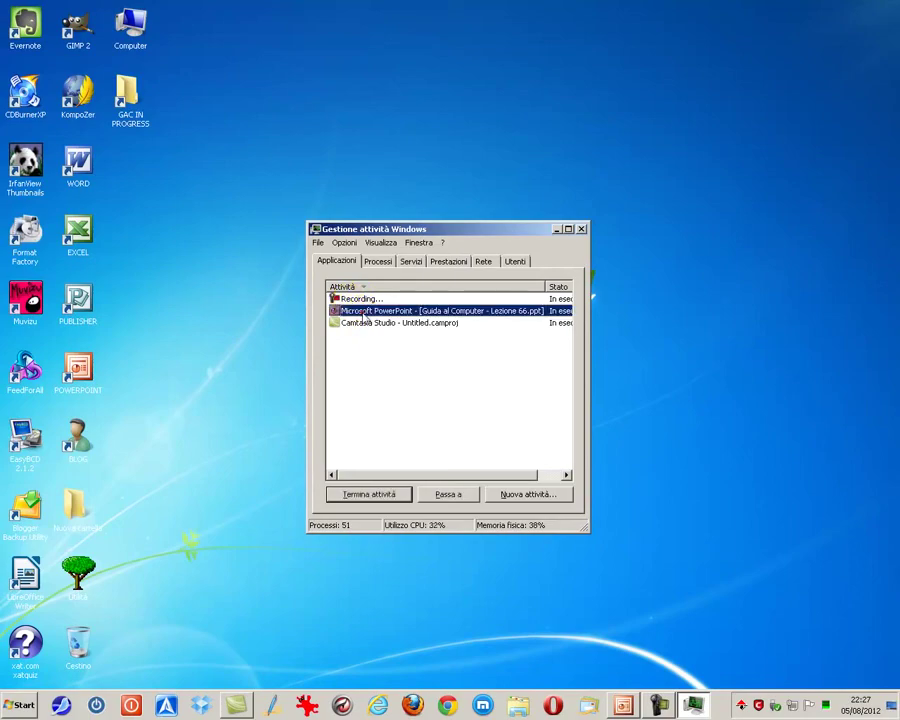
right_click(362, 314)
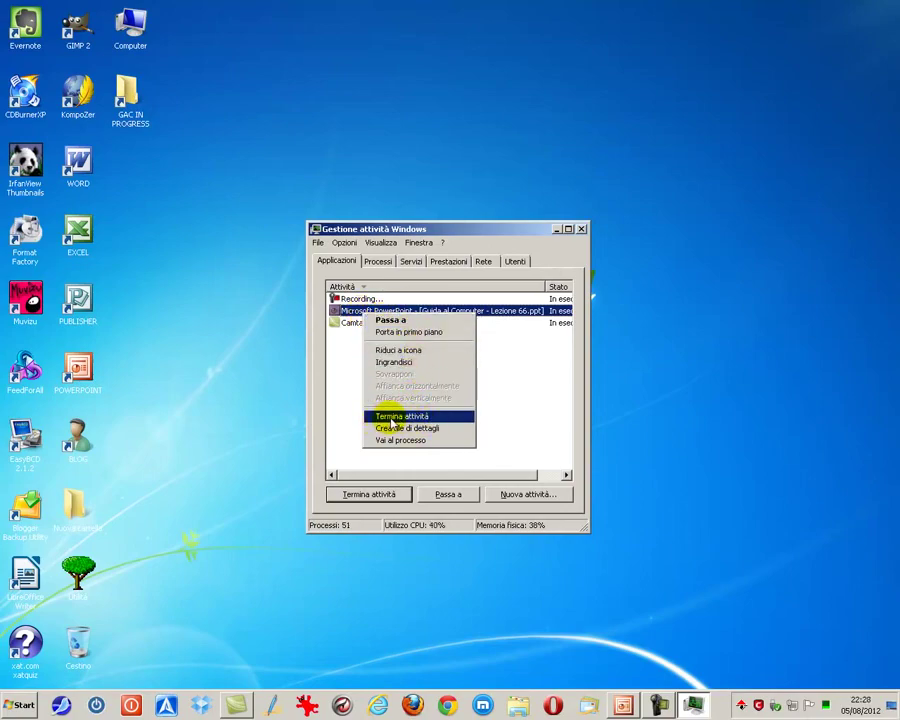
left_click(424, 416)
left_click(424, 422)
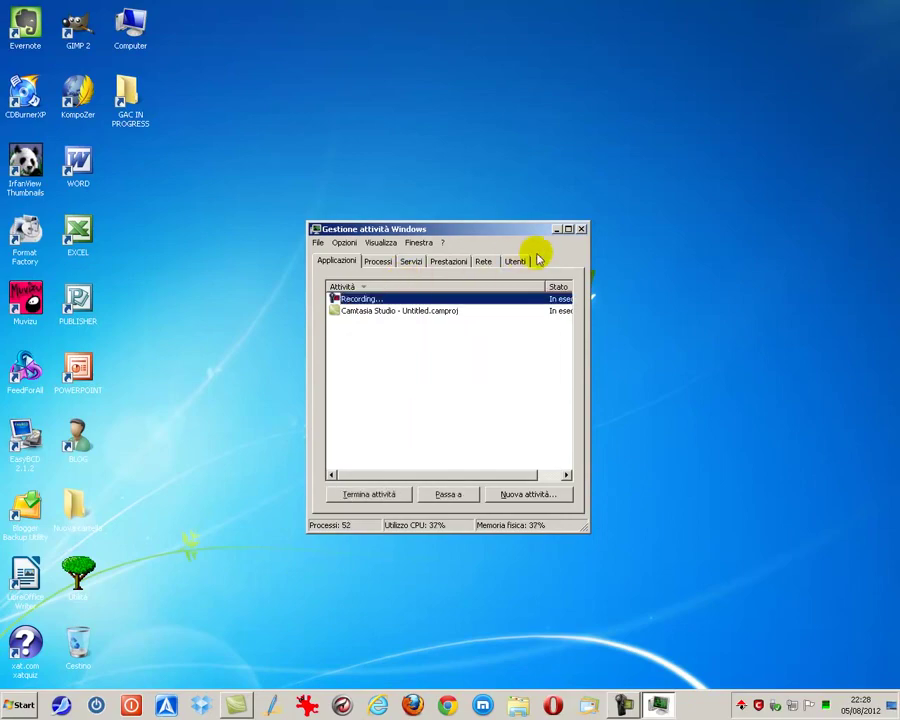
Step: Maximize Task Manager and view the commands available for the Camtasia Studio task without running any
left_click(567, 230)
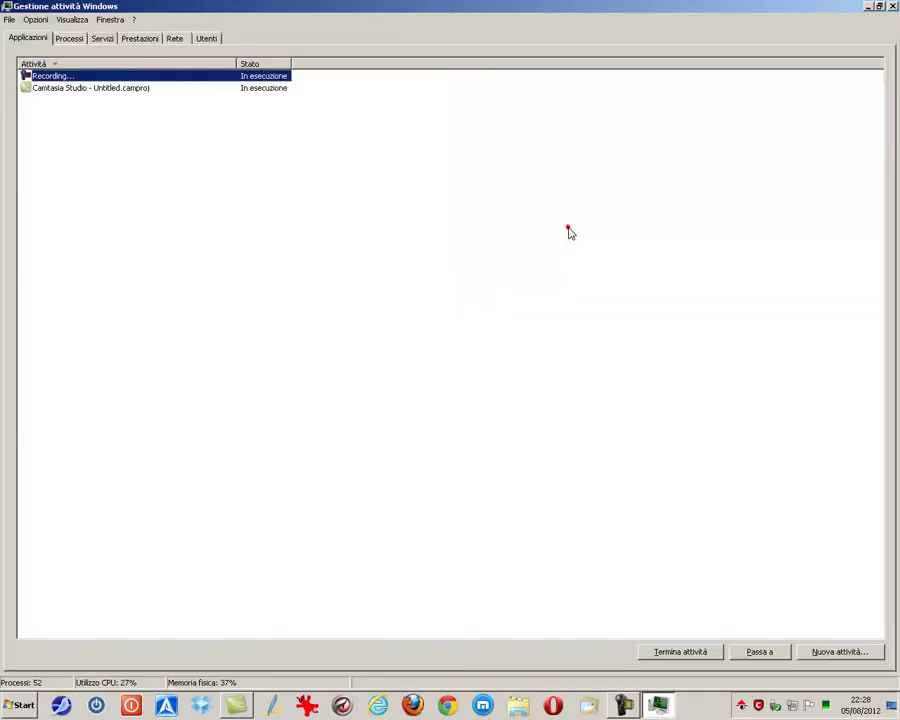
right_click(66, 87)
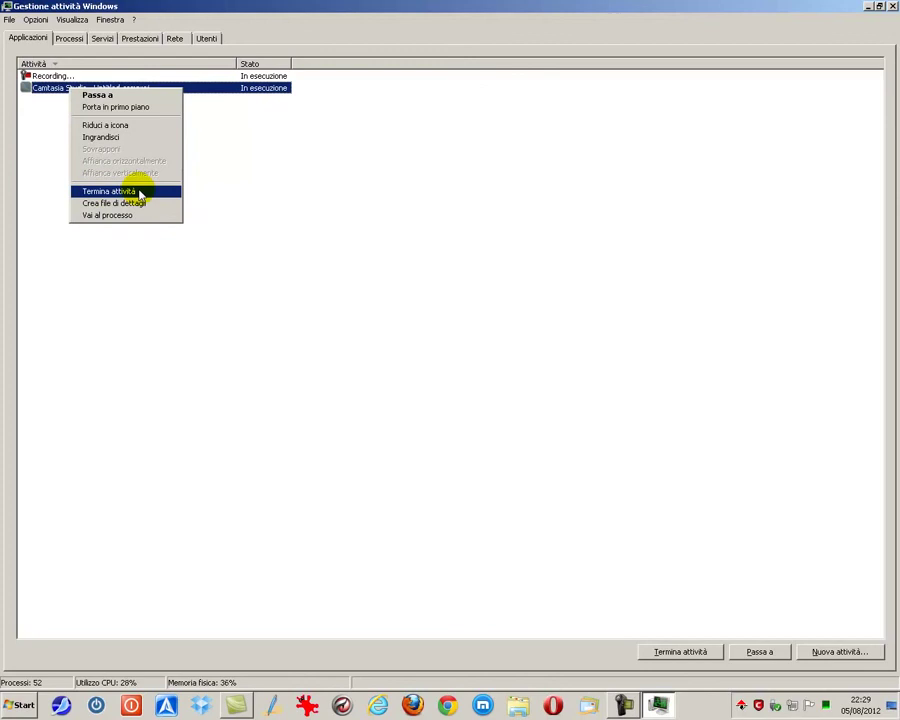
left_click(221, 190)
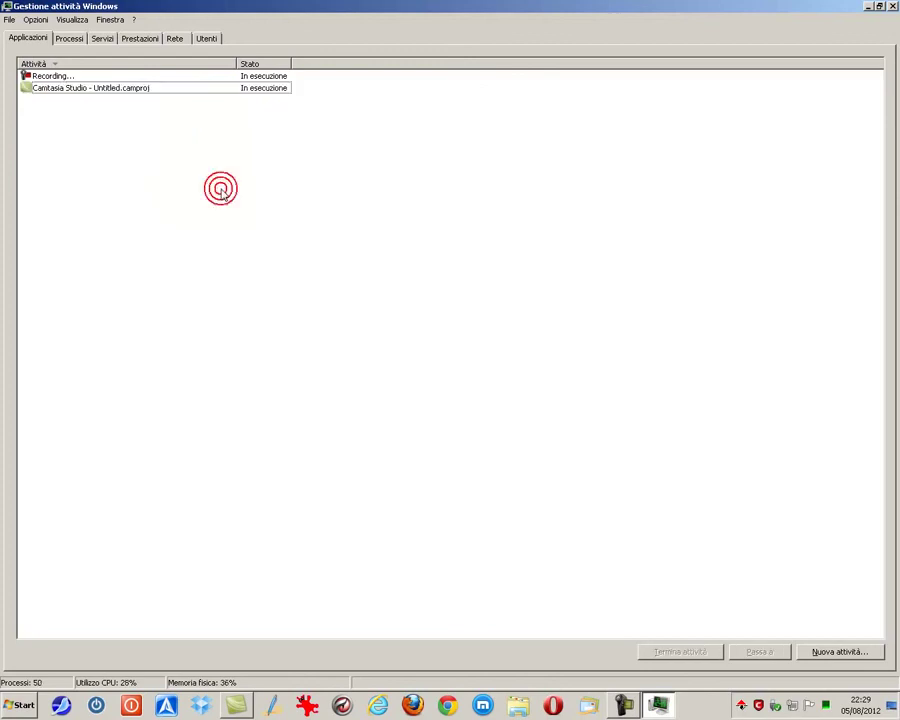